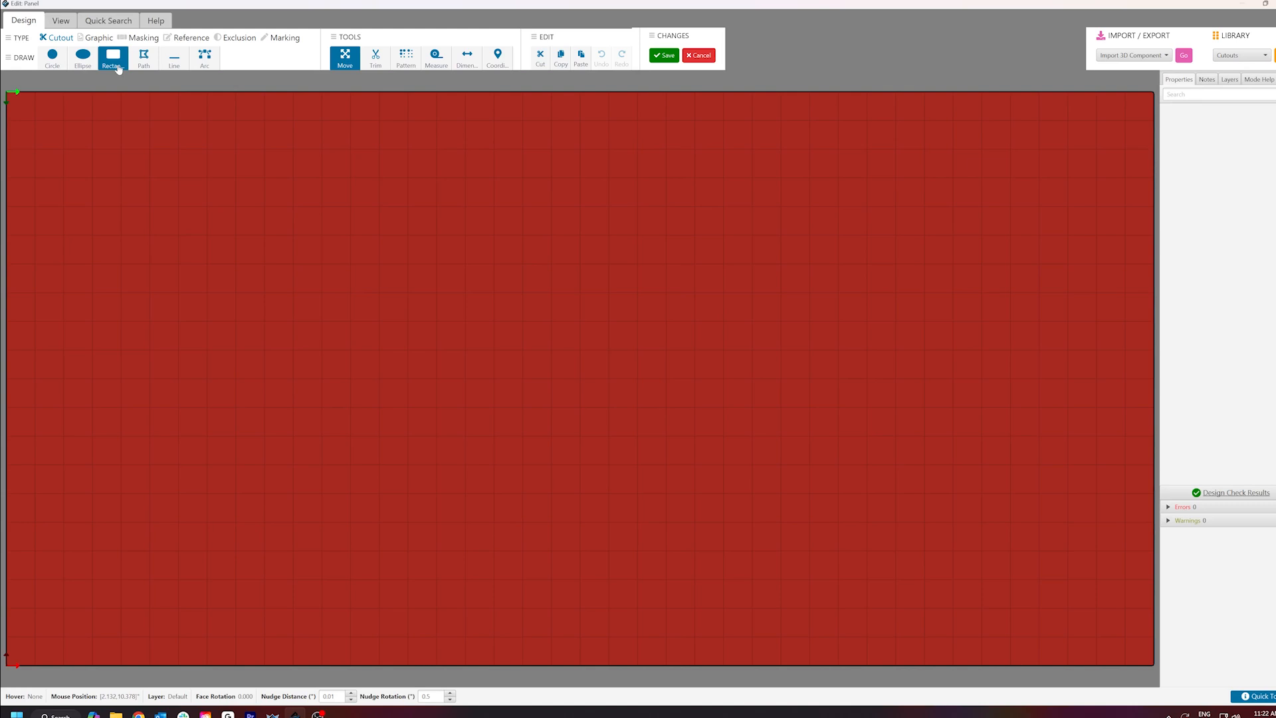
Draw a rectangular cutout 2.5 by 1.5 inches at origin 5, 5, and a second rectangle overlapping its upper-left corner.
left_click(115, 63)
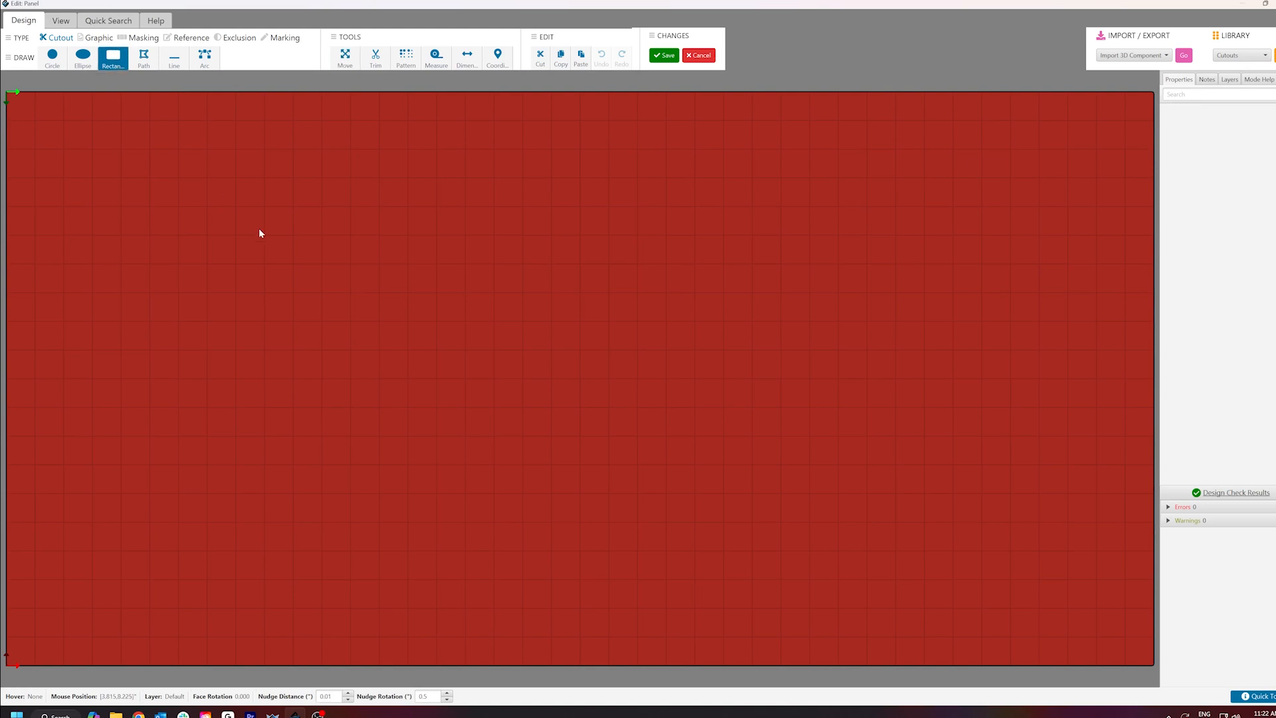
left_click_drag(323, 322, 428, 369)
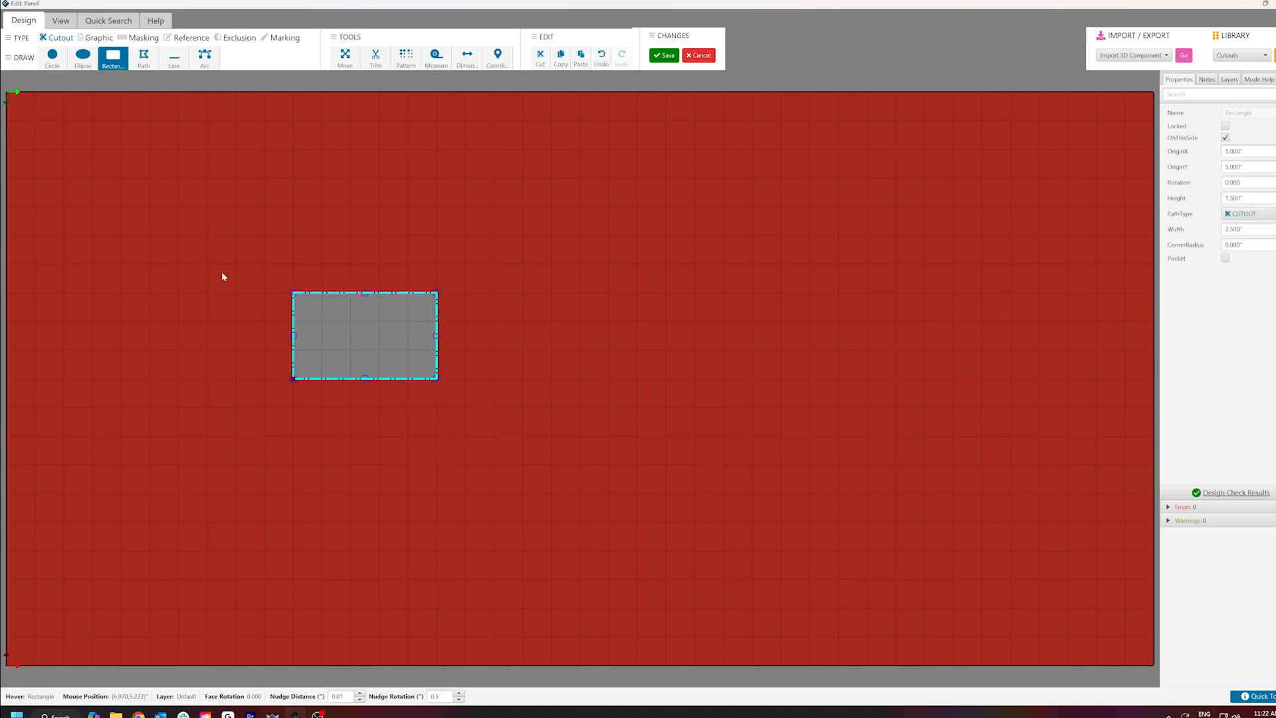
left_click_drag(244, 245, 351, 322)
Draw a circular cutout about 2.24 inches in diameter, centred at 5, 8.5, overlapping the top edge of the upper rectangle.
left_click(61, 53)
left_click_drag(293, 177, 332, 235)
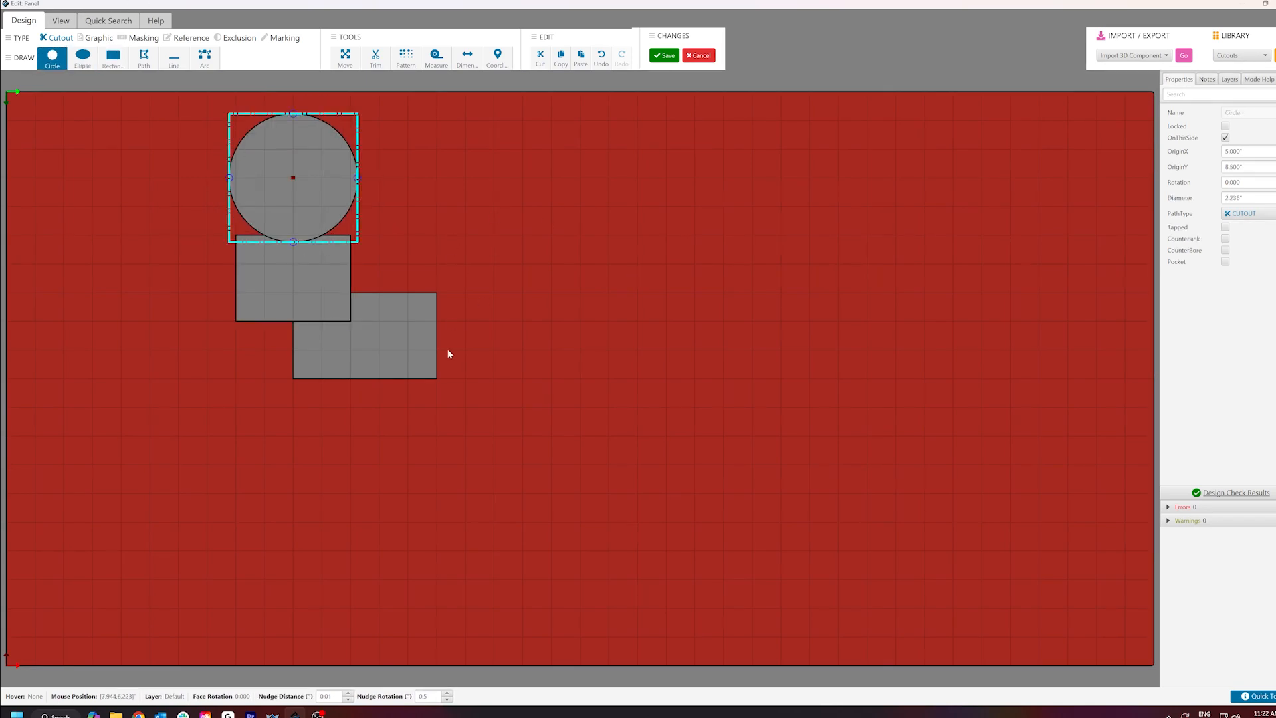
key("Escape")
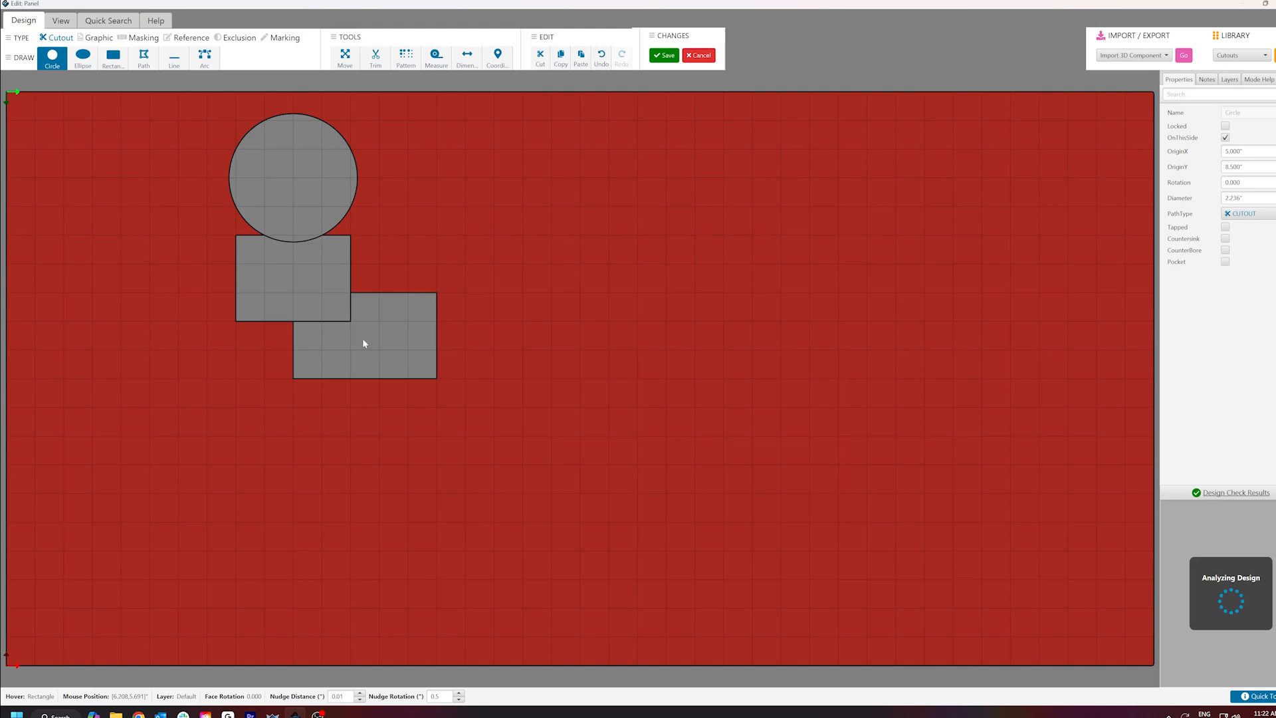
Merge the circle and both rectangles into a single cutout, and save the panel changes to view it on the 3D model.
left_click(345, 56)
left_click(285, 165)
left_click(284, 267, "shift")
left_click(385, 371, "shift")
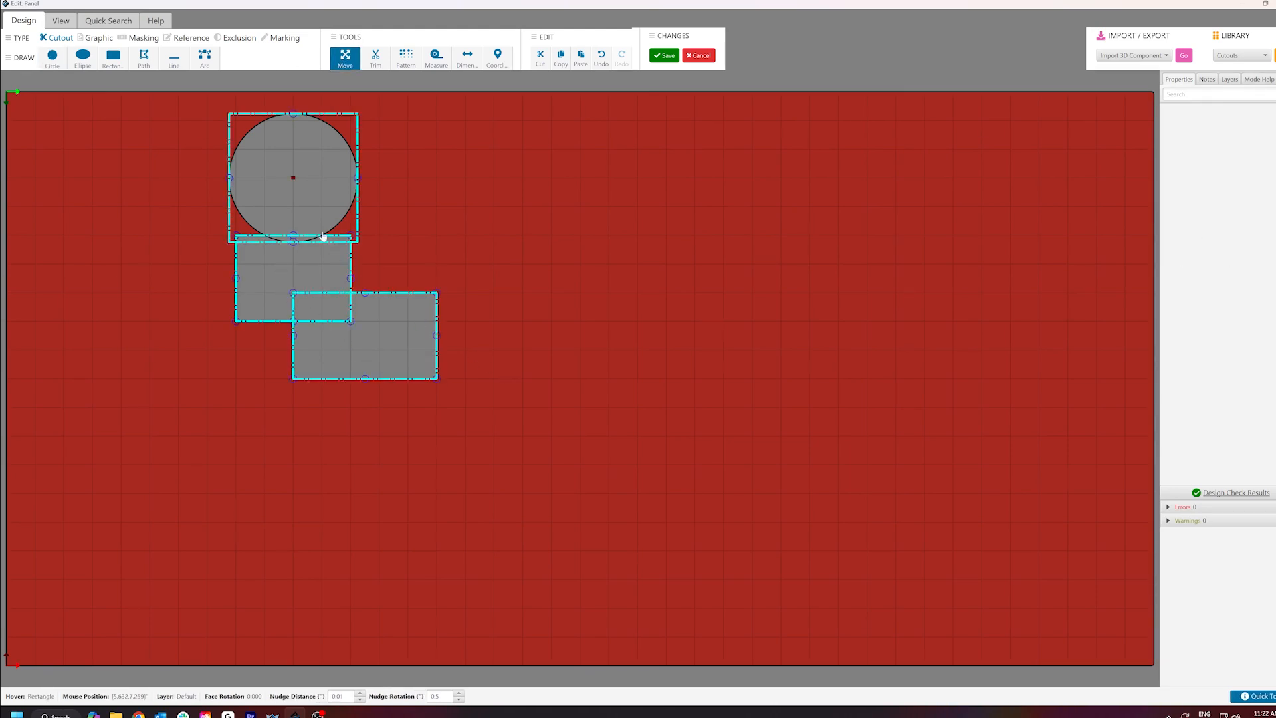
right_click(304, 193)
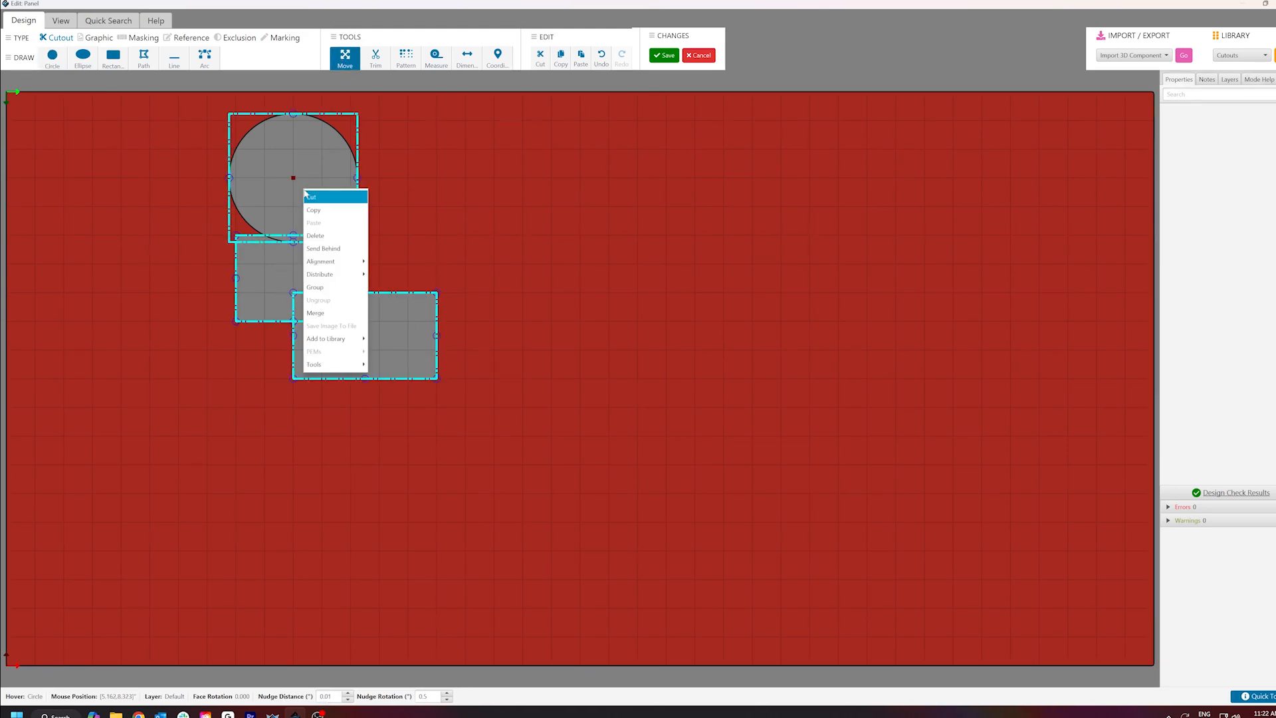
left_click(314, 313)
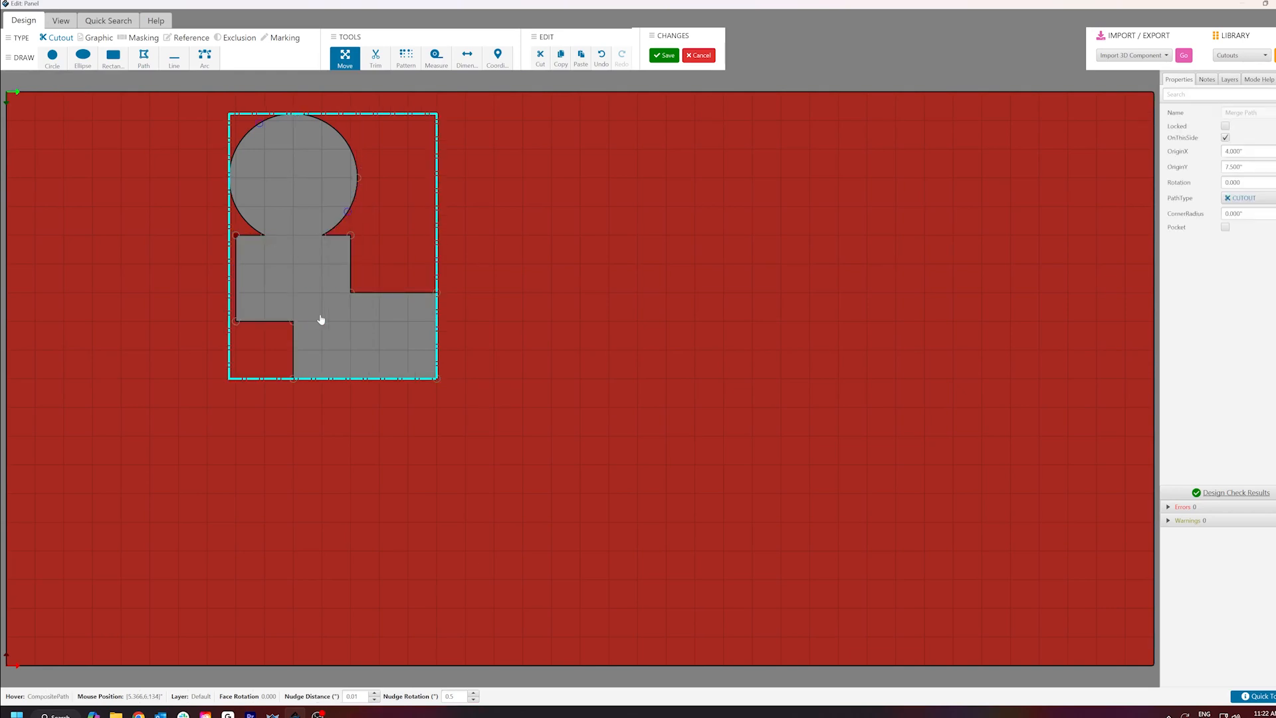
left_click(527, 313)
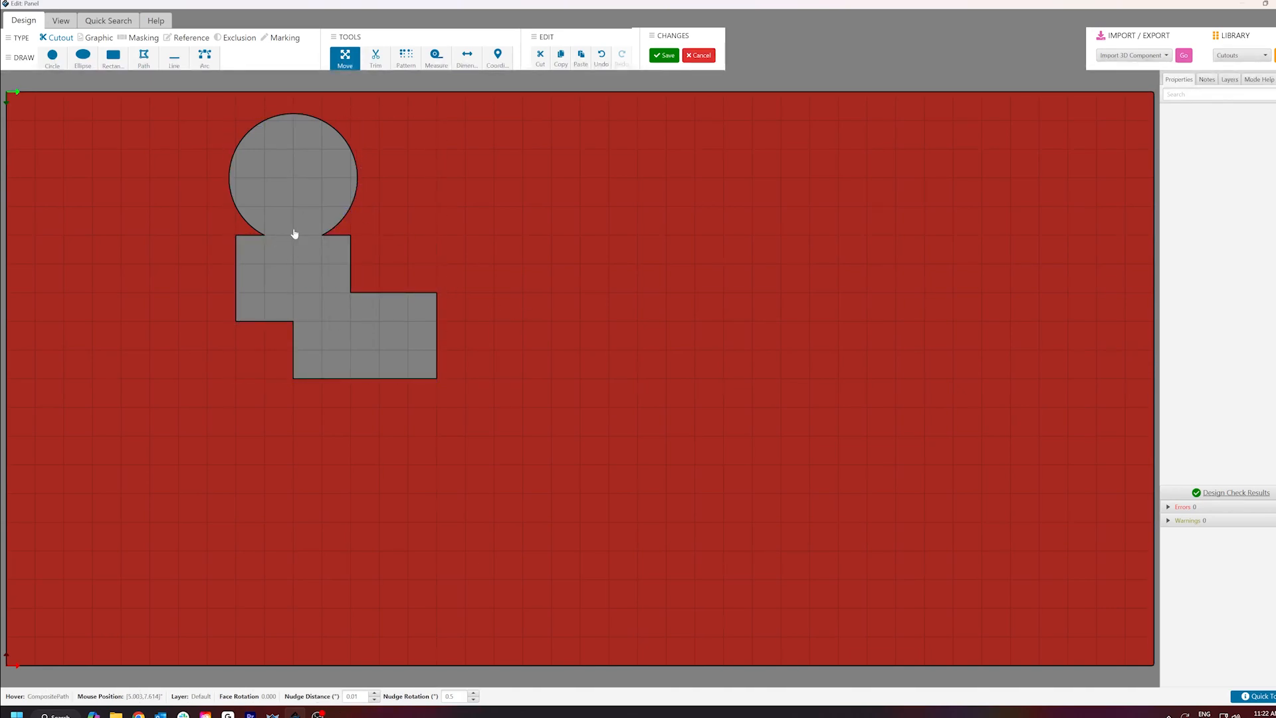
left_click(664, 55)
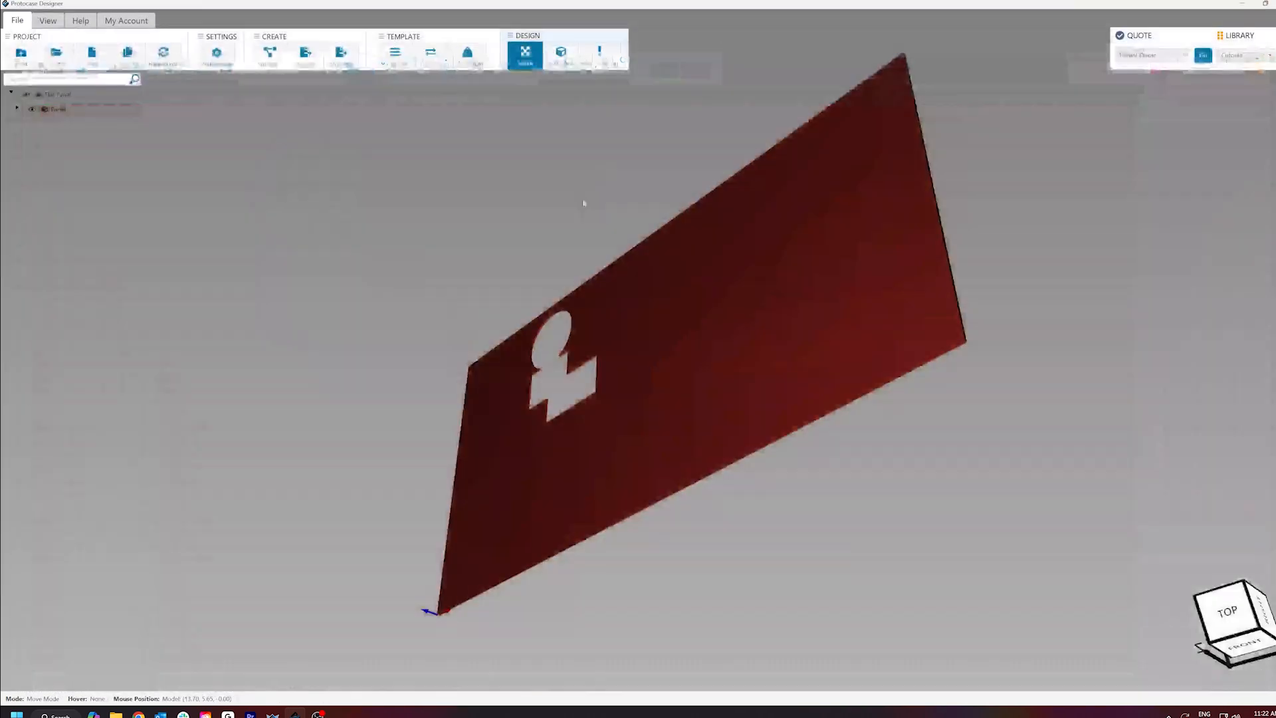
middle_click_drag(677, 366, 651, 185)
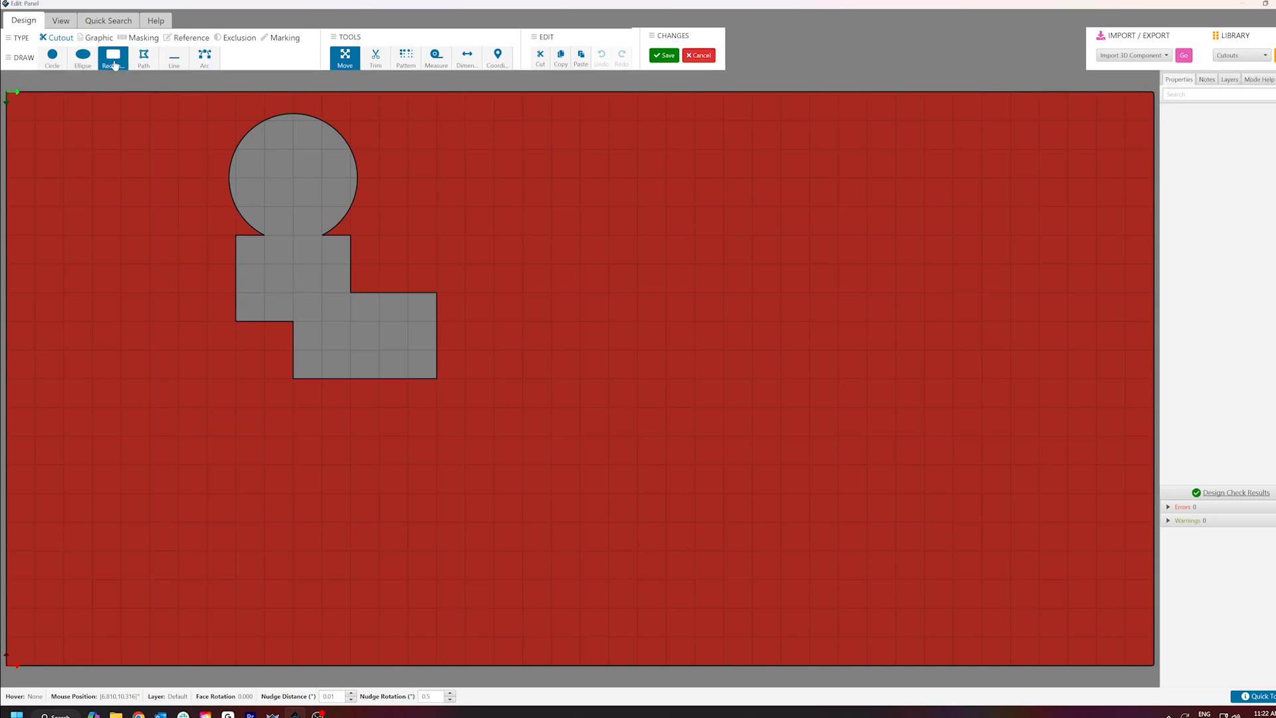
Draw two overlapping 1.5 by 1 inch rectangular cutouts right of the merged shape, and a circle about 1.41 inches in diameter overlapping the upper one.
left_click(113, 63)
left_click_drag(791, 307, 794, 309)
left_click_drag(637, 240, 723, 293)
left_click(66, 61)
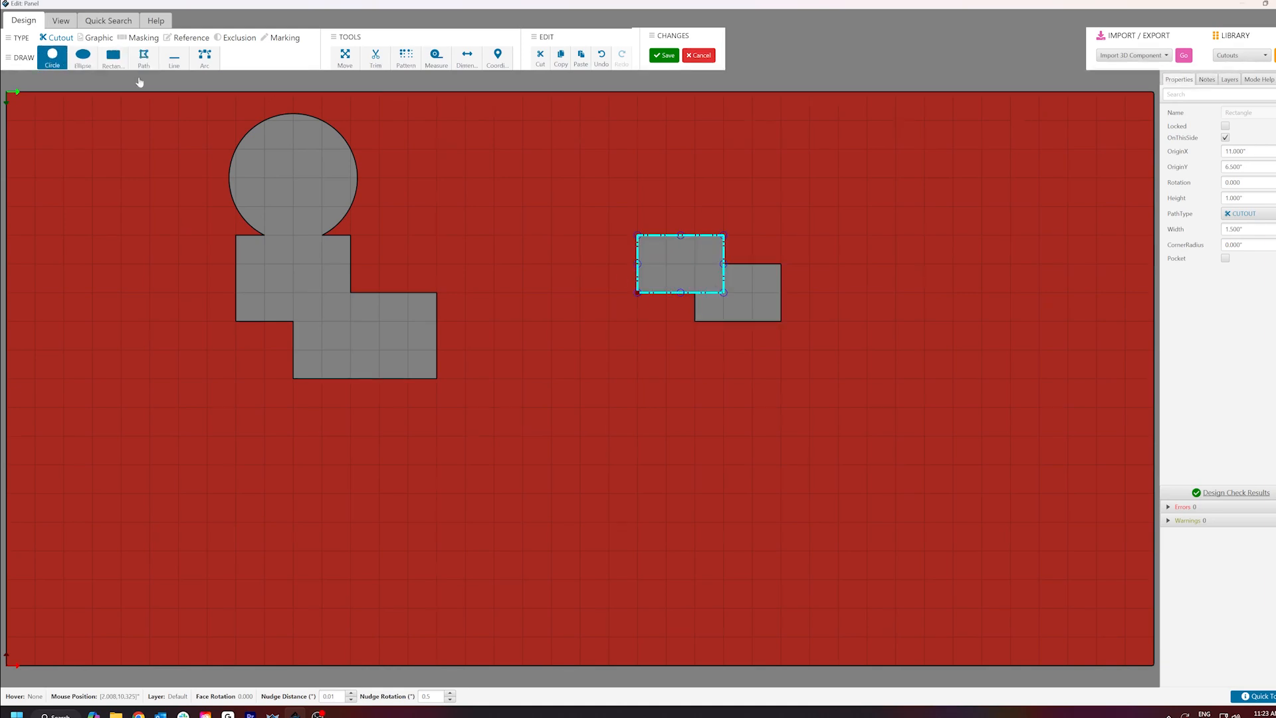
left_click_drag(695, 206, 725, 231)
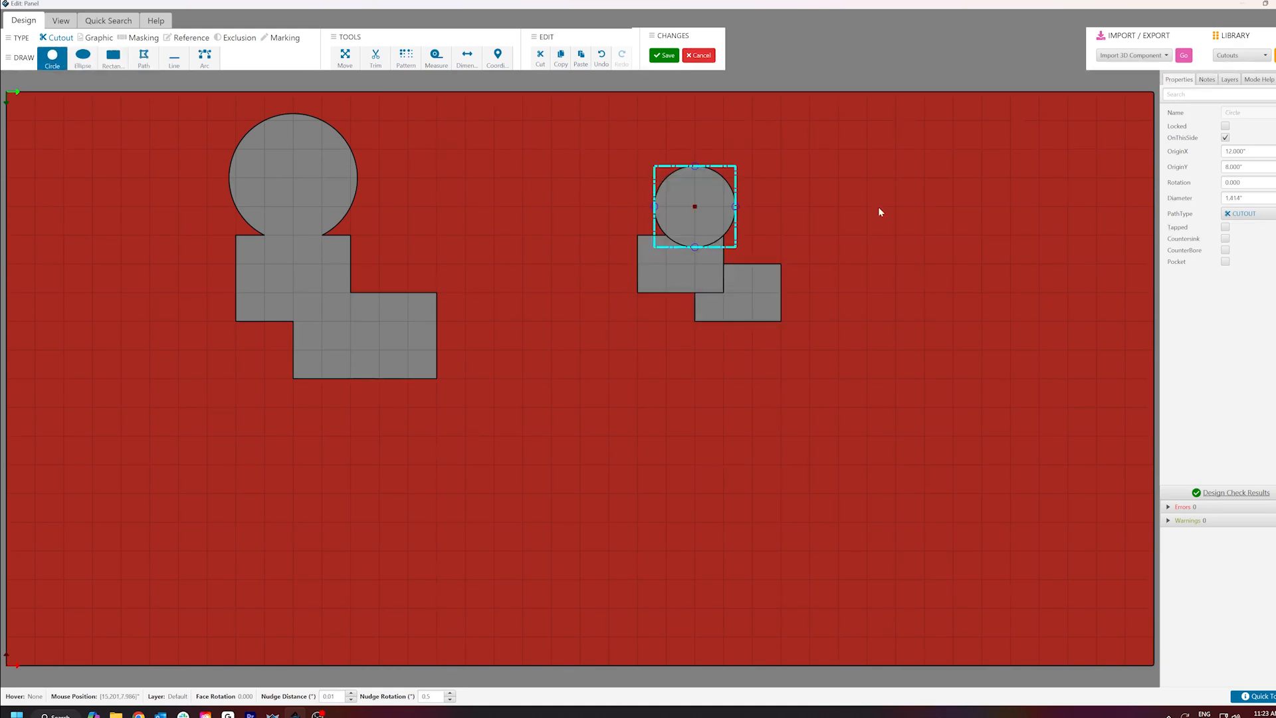
Trim the interior overlapping lines from the new circle and two rectangles to form one cutout, and save the panel changes.
left_click(352, 63)
left_click_drag(586, 160, 802, 341)
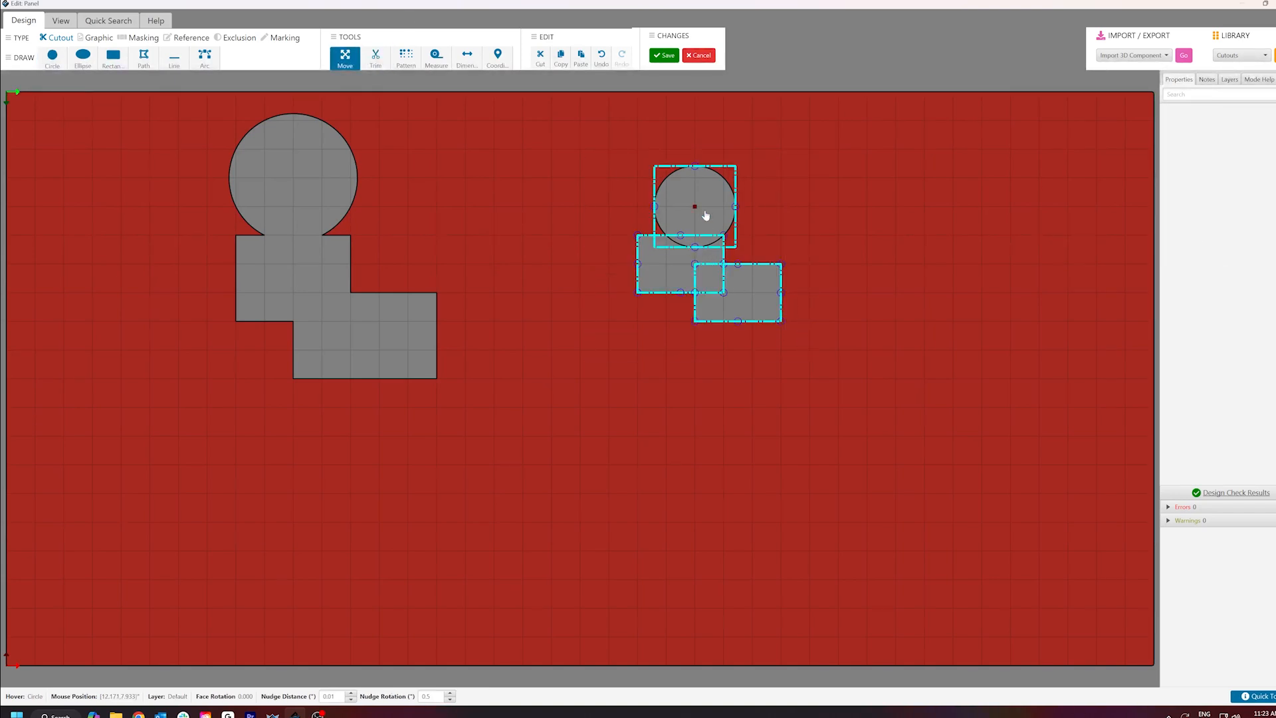
left_click(377, 59)
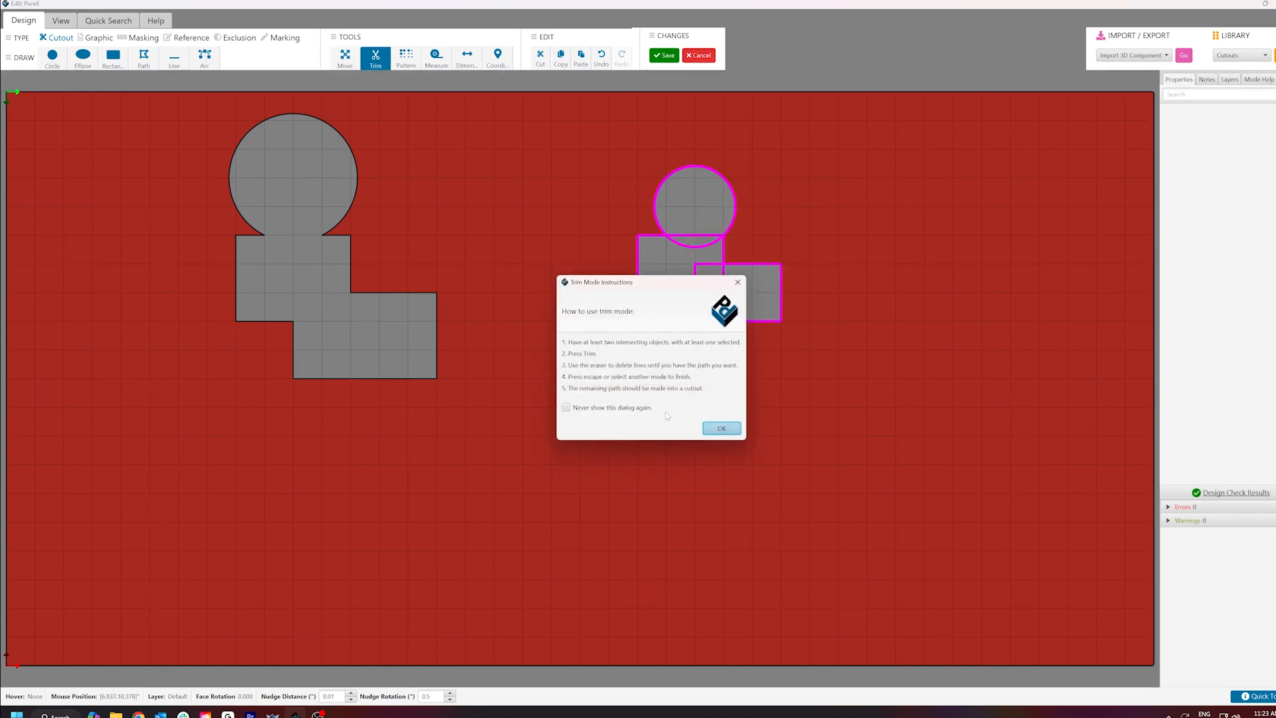
left_click(721, 428)
scroll(761, 231, "up", 5)
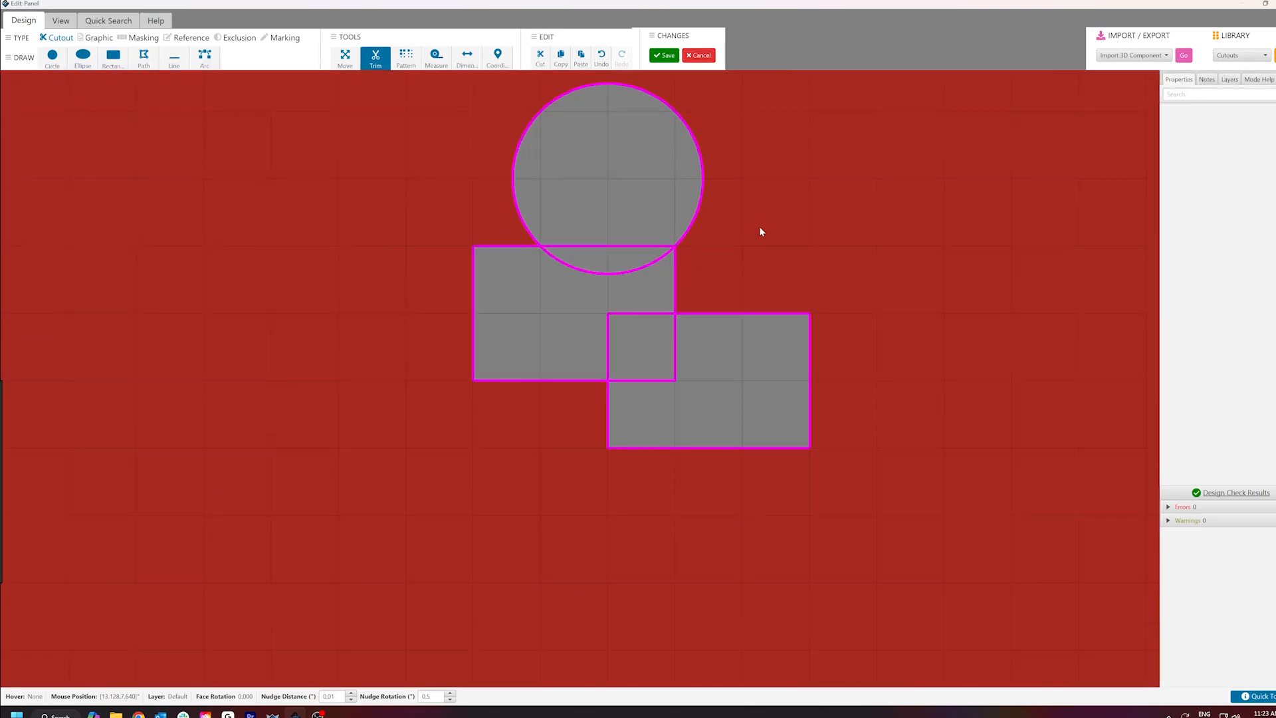
left_click(600, 273)
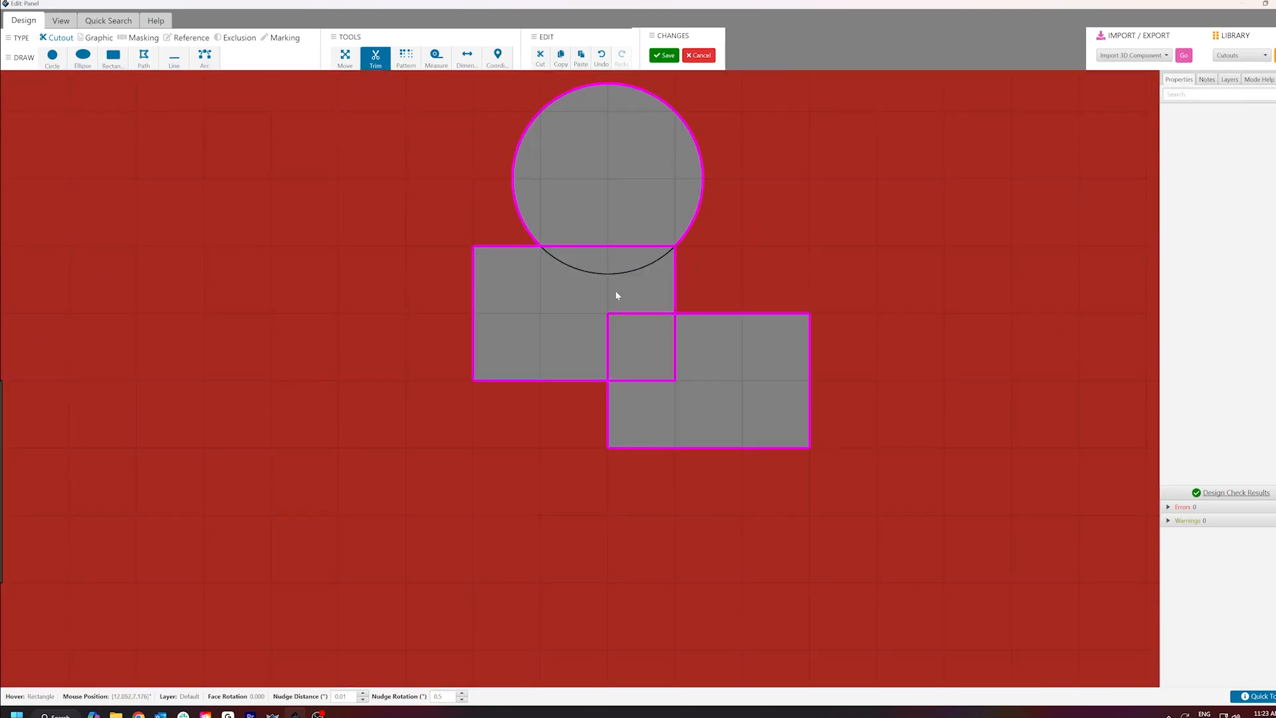
left_click(619, 314)
left_click(608, 334)
left_click(675, 344)
left_click(658, 380)
left_click(664, 55)
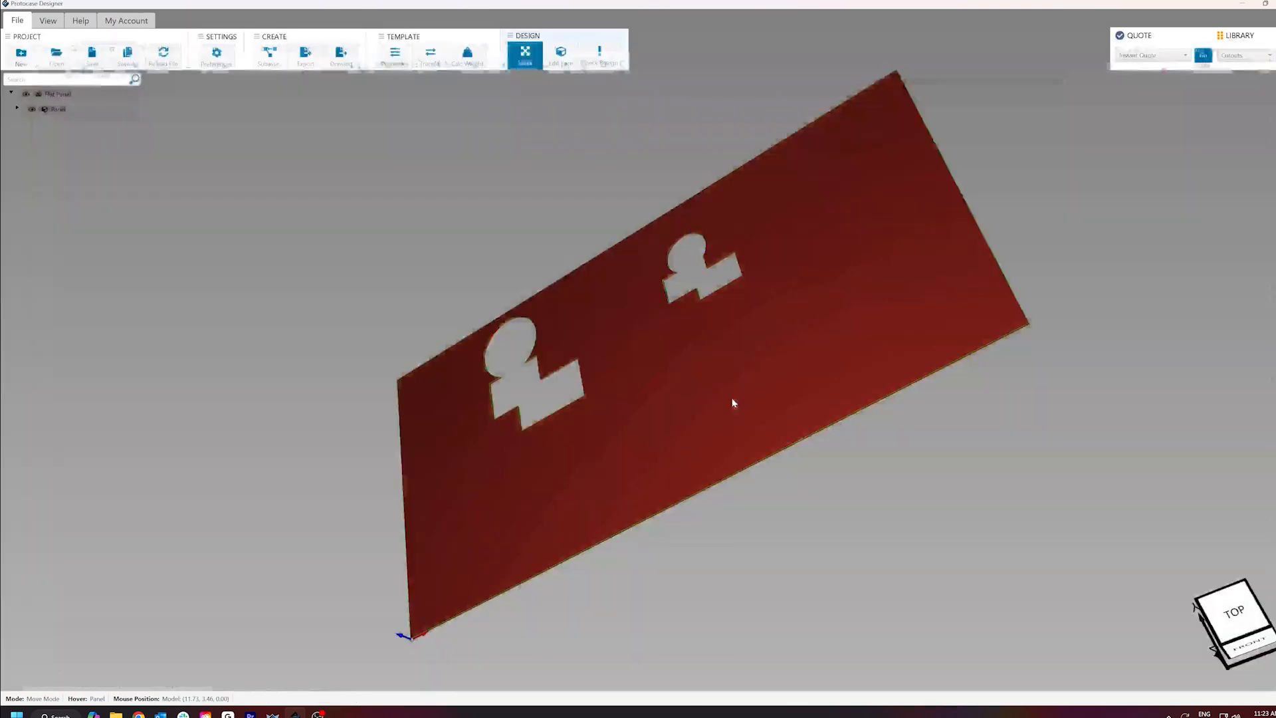
left_click_drag(831, 421, 759, 426)
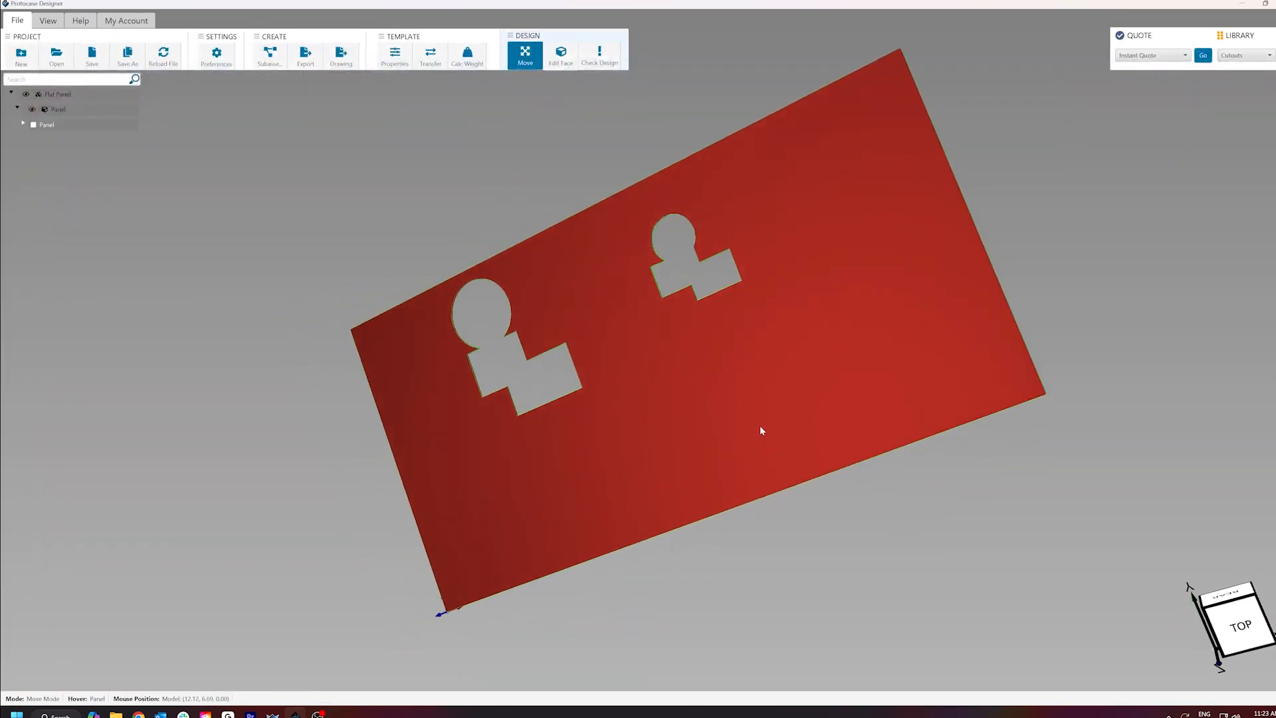
Edit the blank panel's face and start a custom cutout path with stepped straight segments leading down, across and back up.
left_click(561, 59)
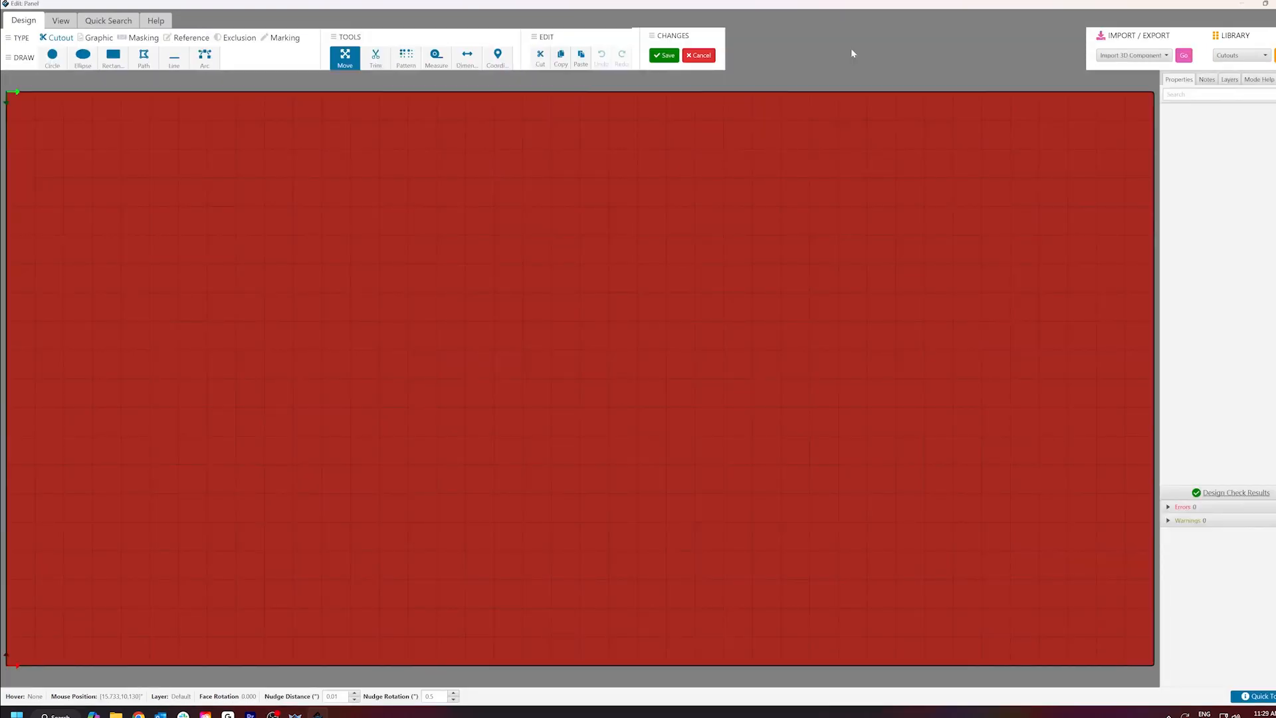
left_click(144, 60)
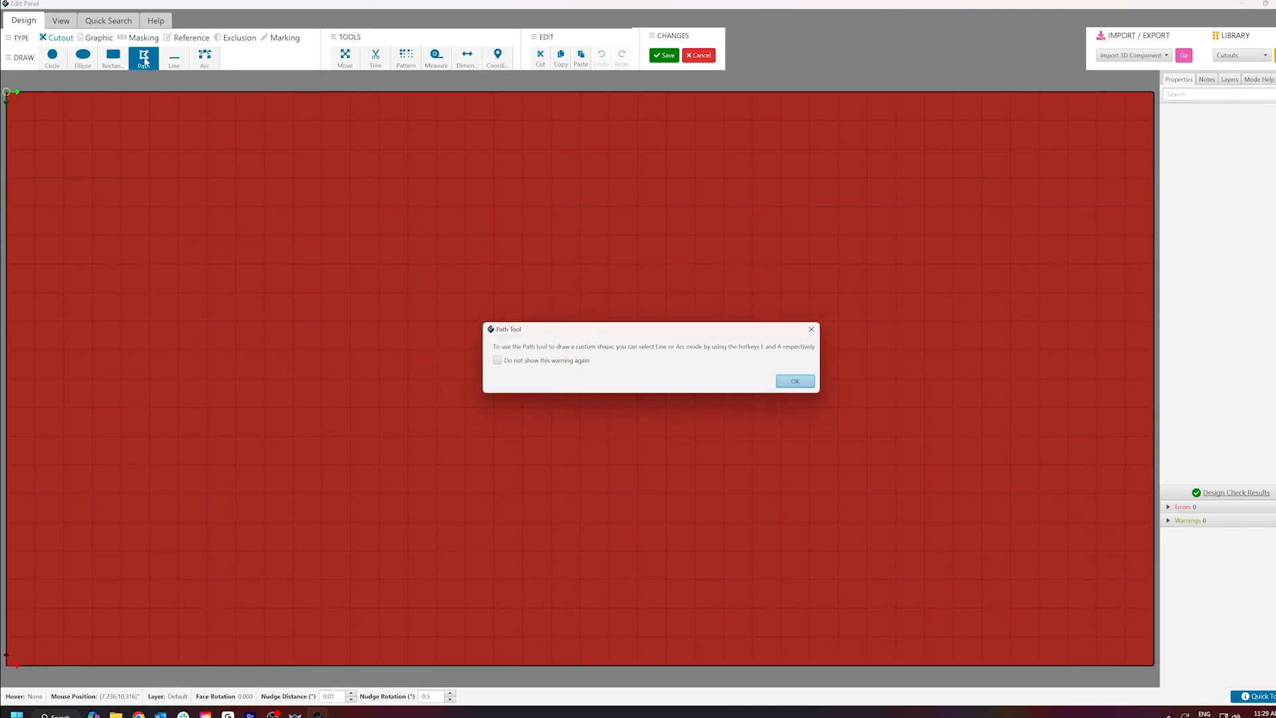
left_click(787, 380)
left_click(322, 264)
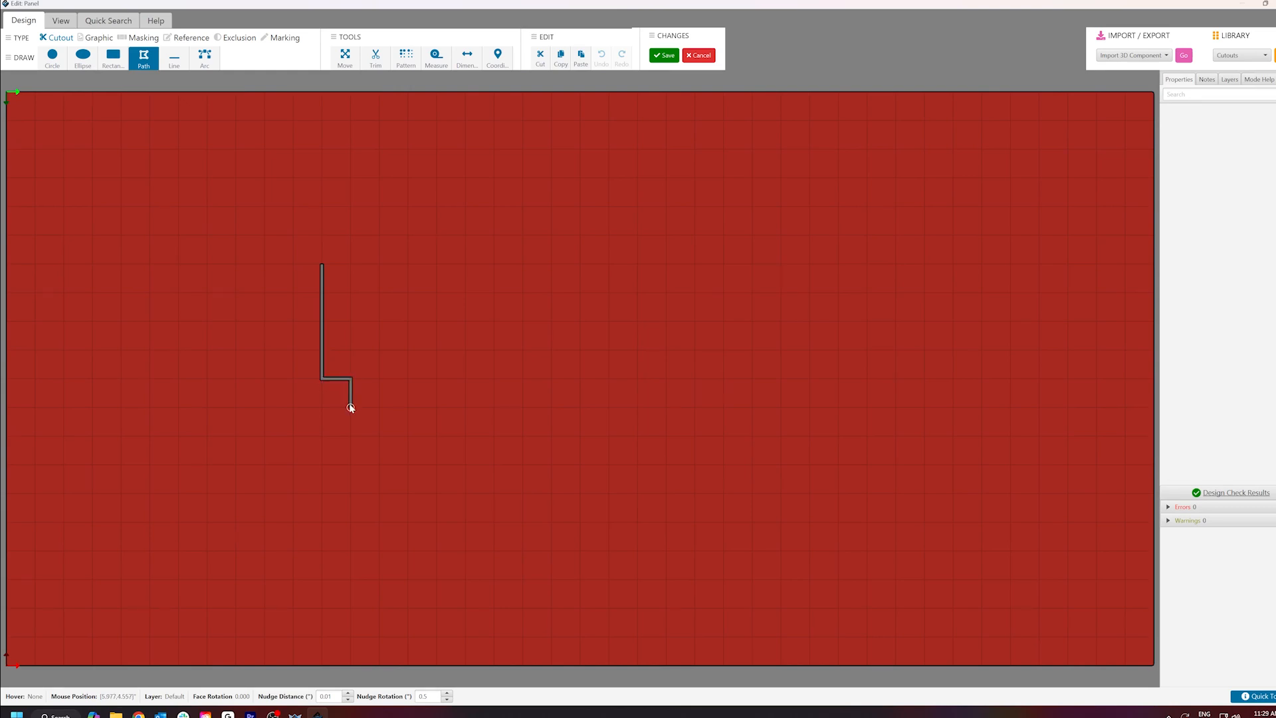
left_click(465, 436)
left_click(408, 349)
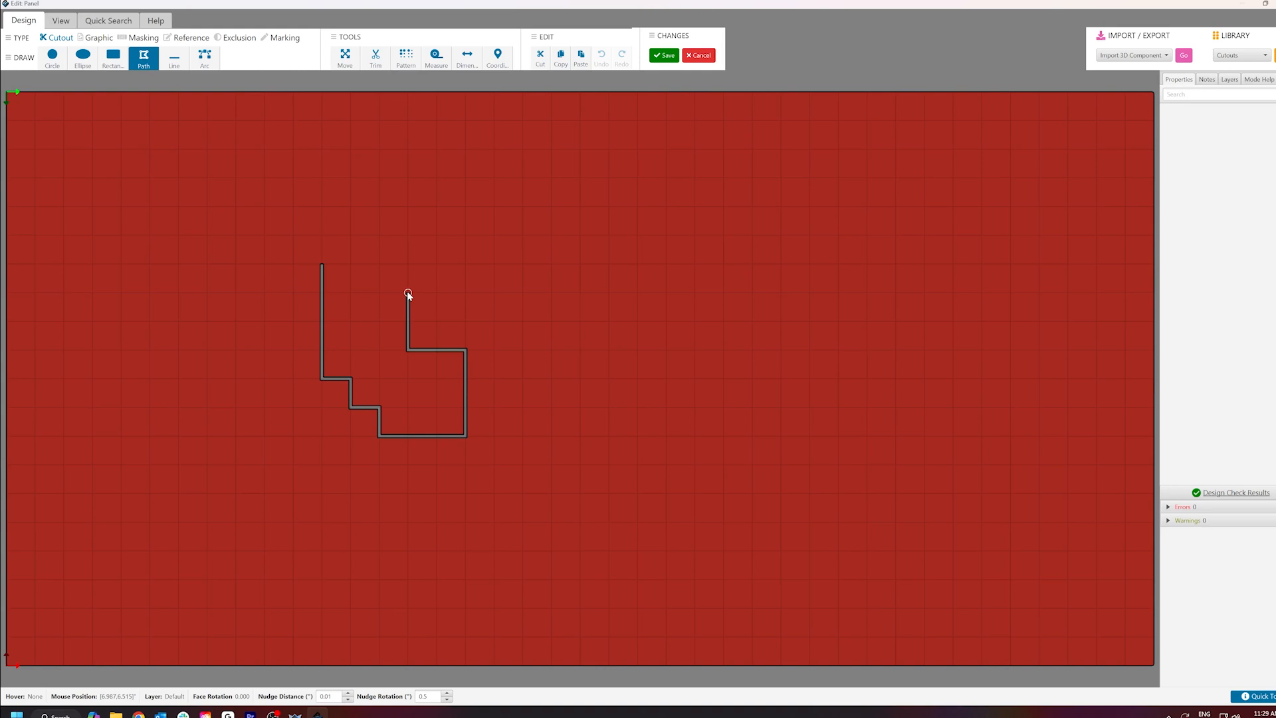
left_click(408, 293)
Add a rounded arc to the path, and close it with straight segments around the top back to the starting point.
left_click_drag(479, 297, 465, 236)
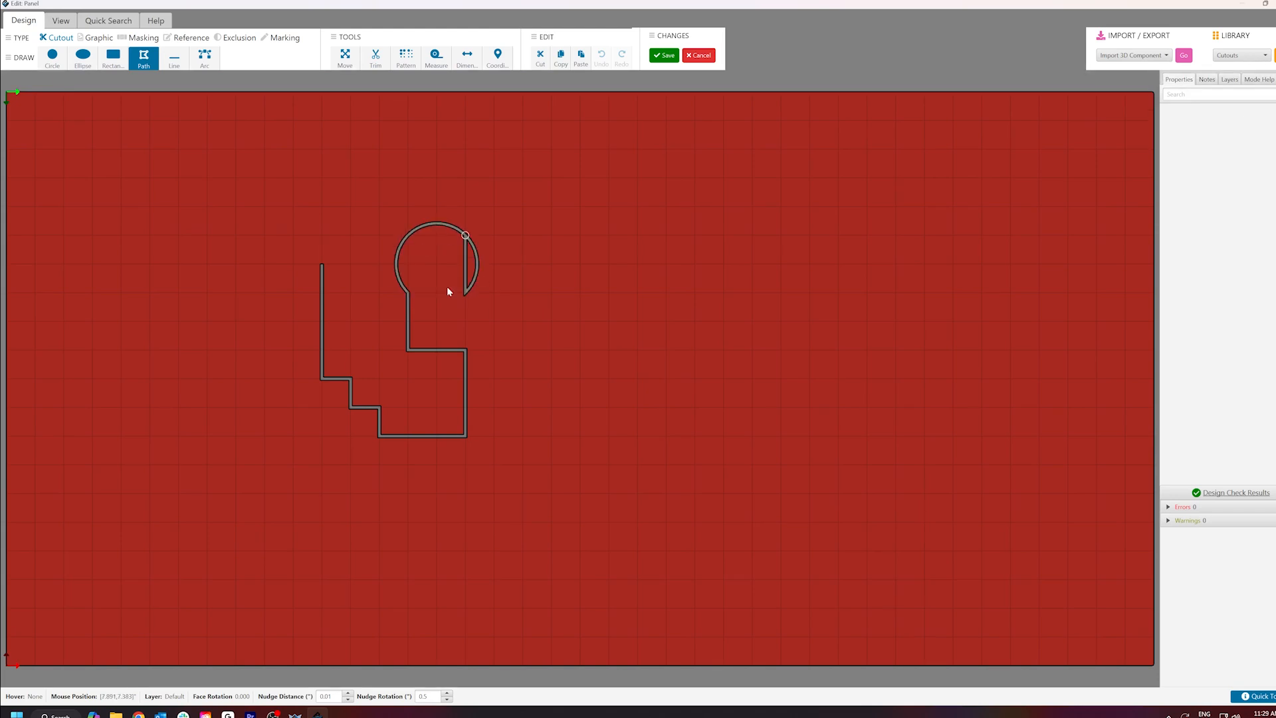
left_click(551, 292)
left_click(550, 178)
left_click(322, 178)
left_click(321, 263)
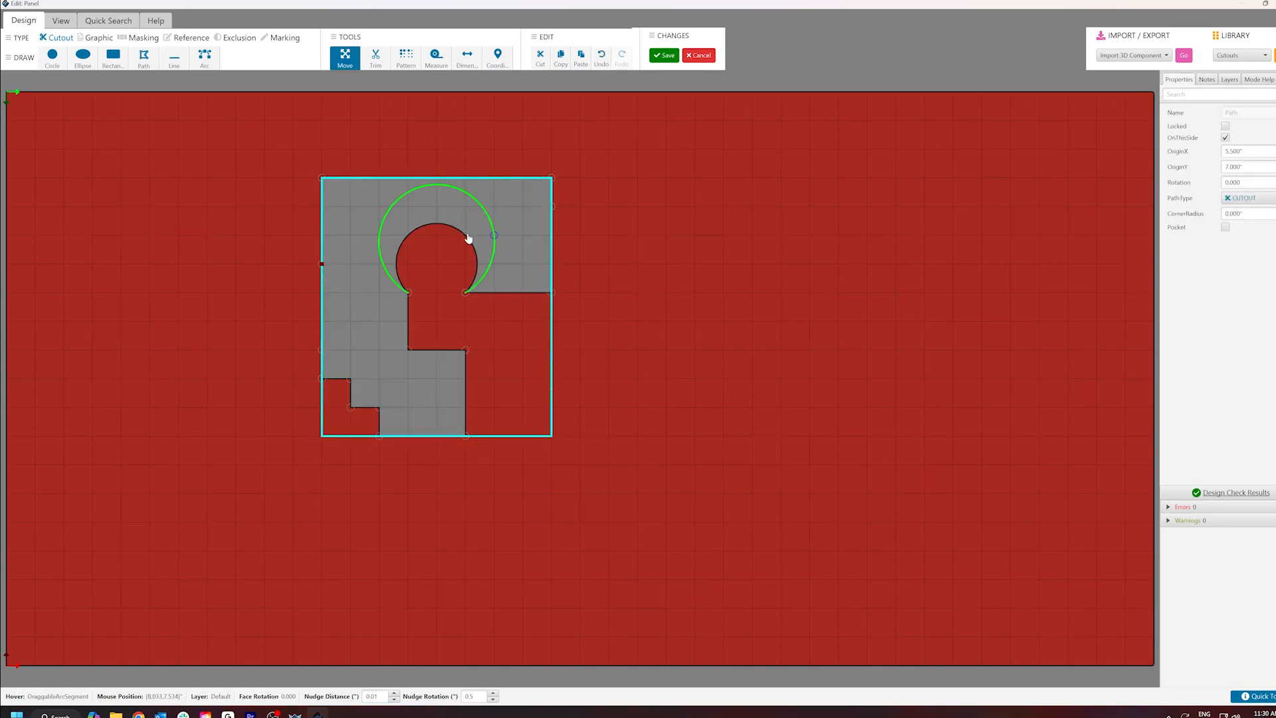
left_click(422, 241)
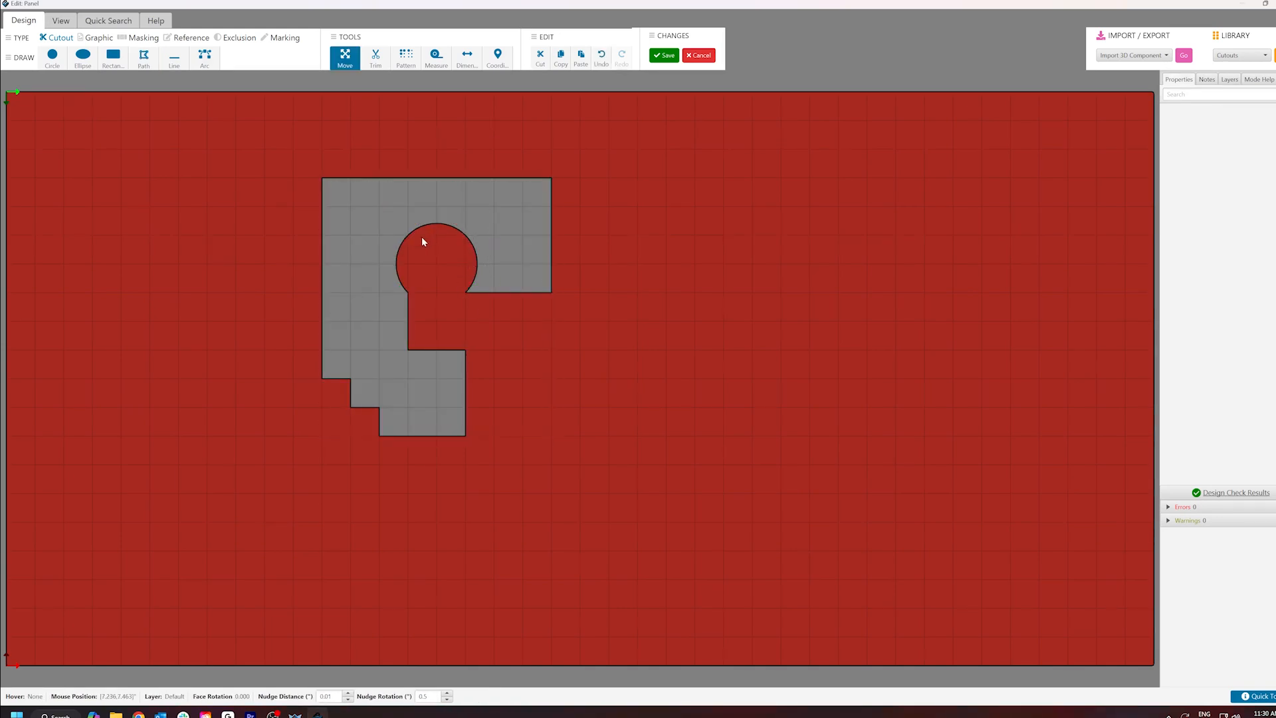
left_click(362, 236)
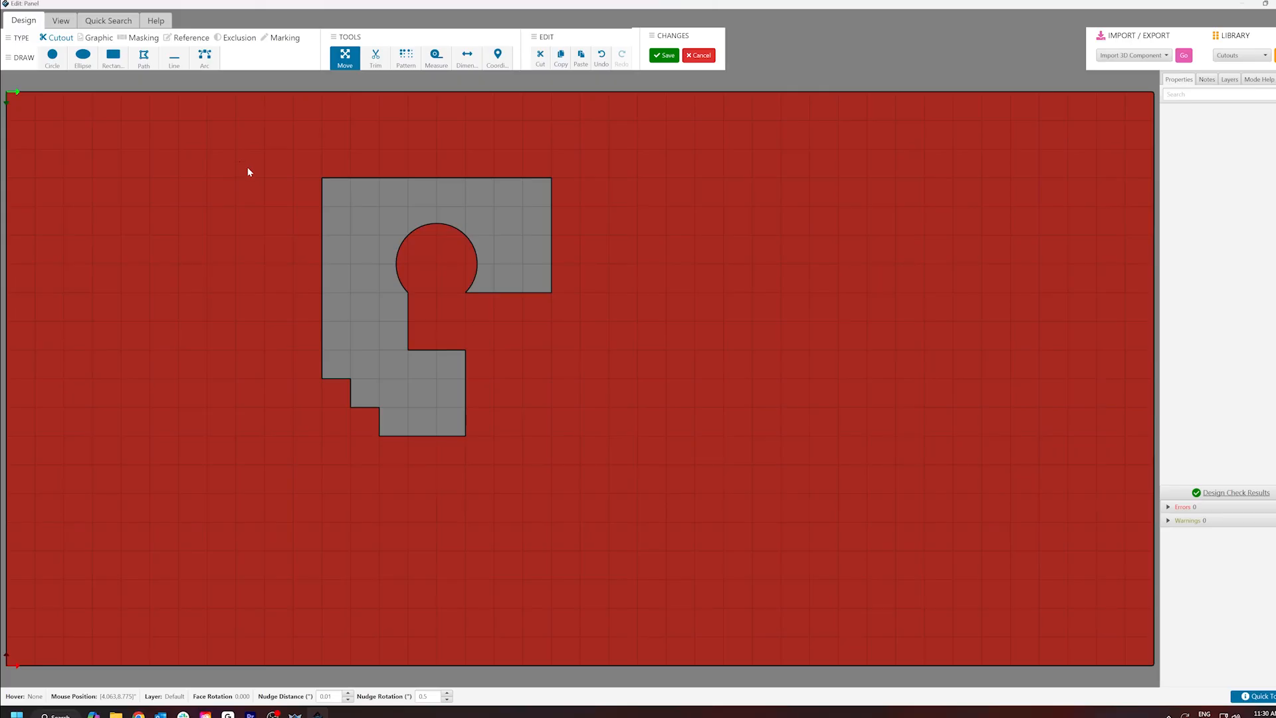
Add the custom path cutout to the shared library as "Custom Cutout" in the Shared Cutouts category.
left_click_drag(248, 171, 612, 481)
right_click(360, 237)
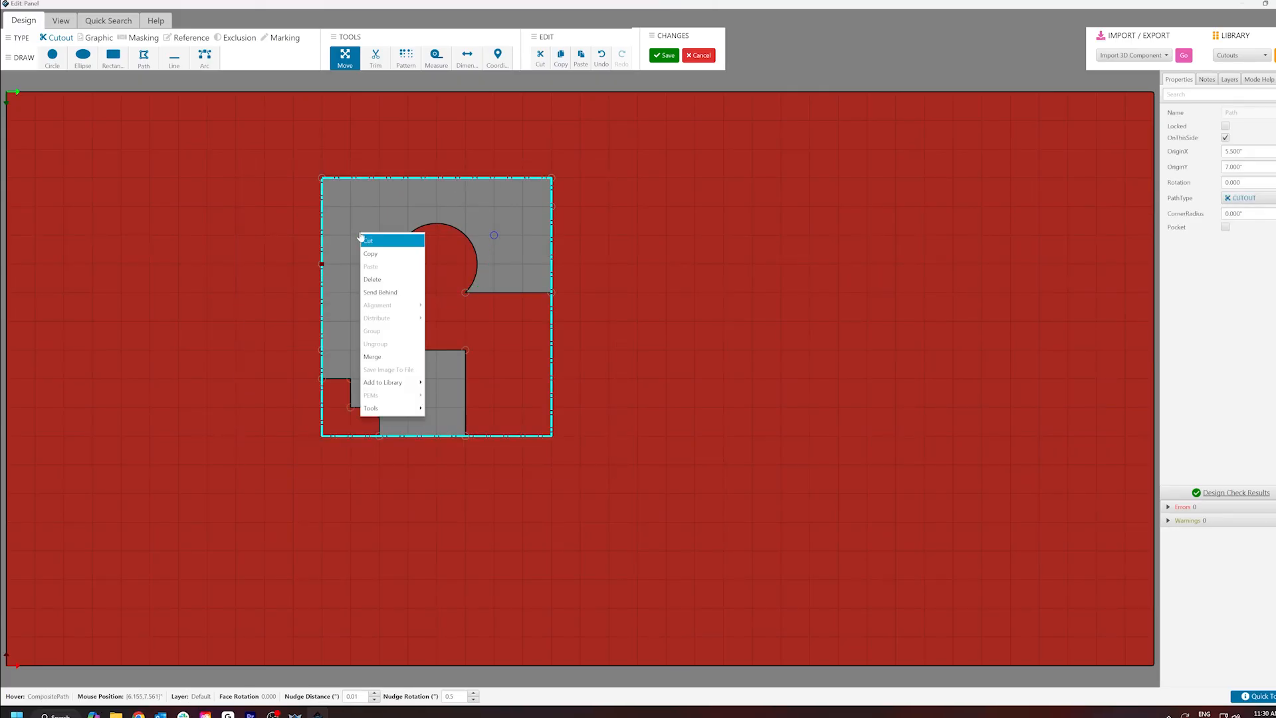
mouse_move(376, 385)
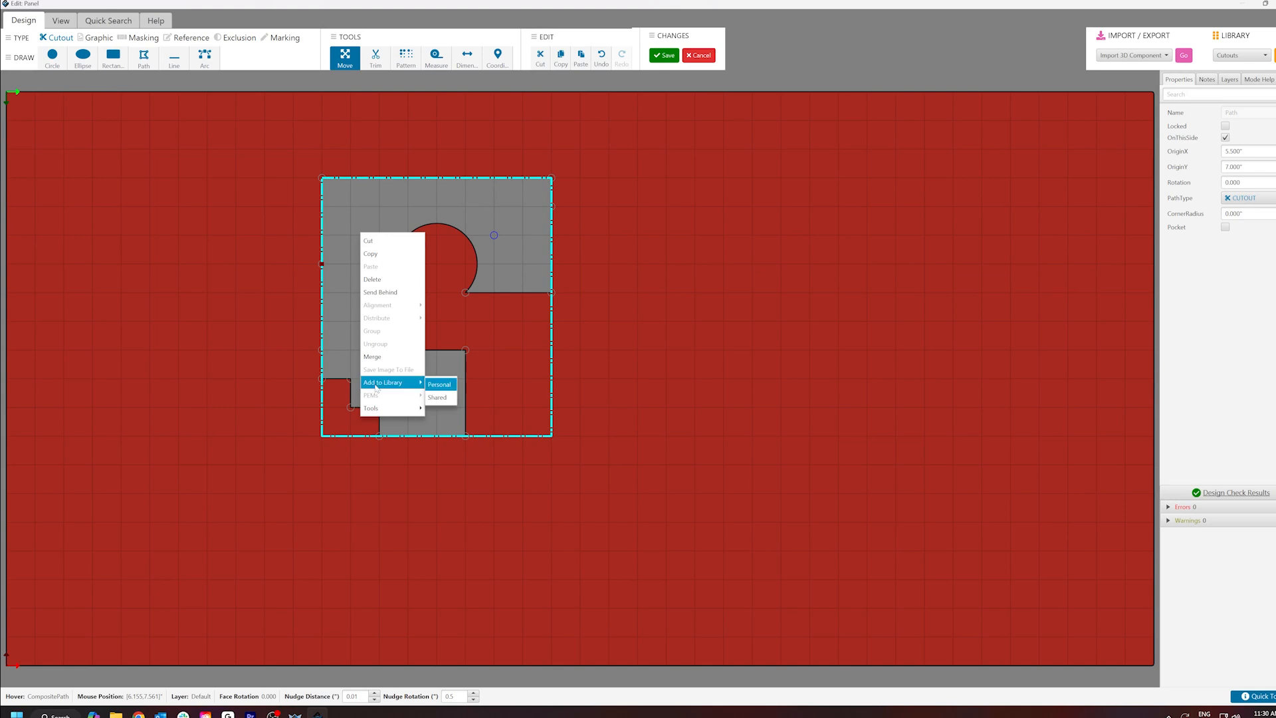
left_click(445, 397)
type("Custom Cutout")
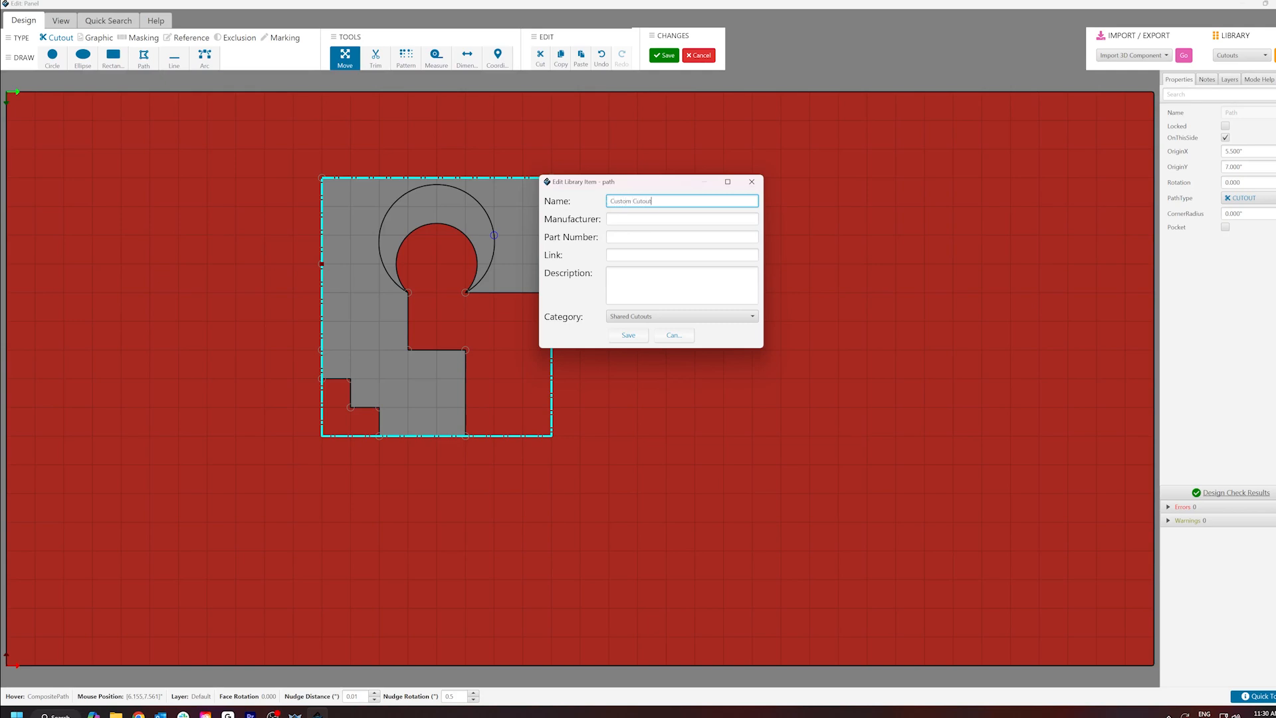
left_click(641, 317)
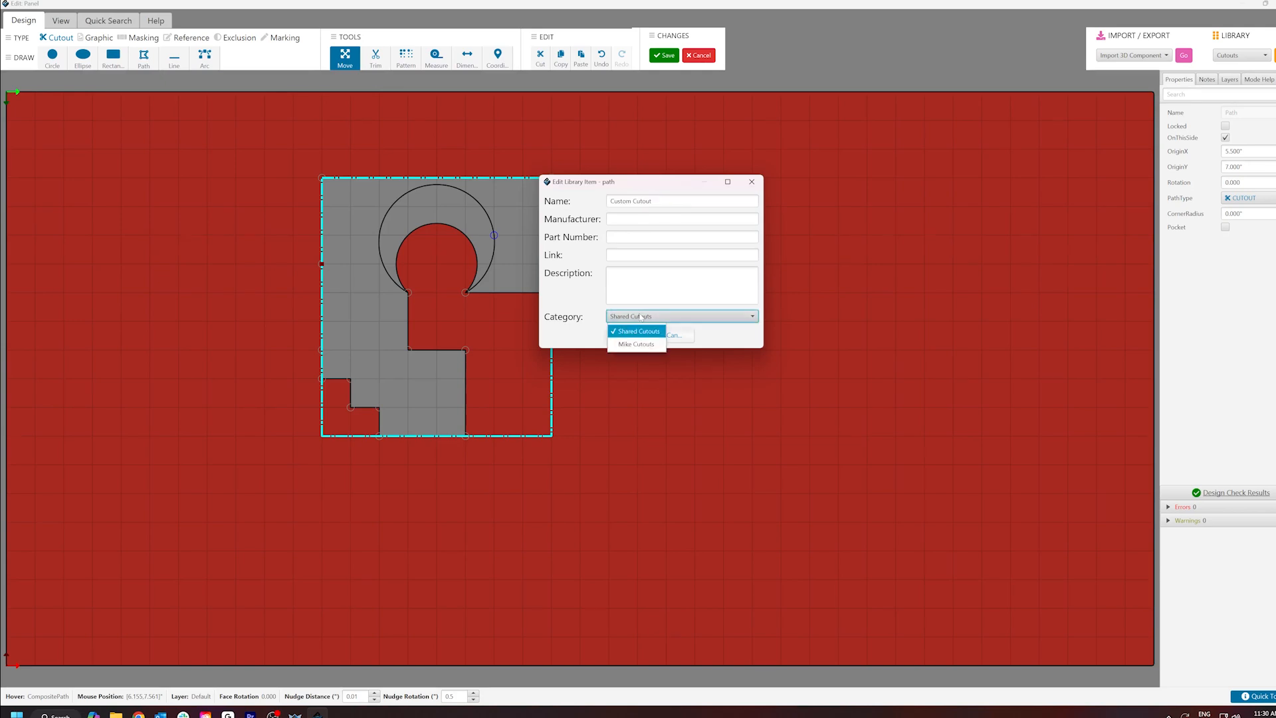
left_click(634, 336)
left_click(632, 336)
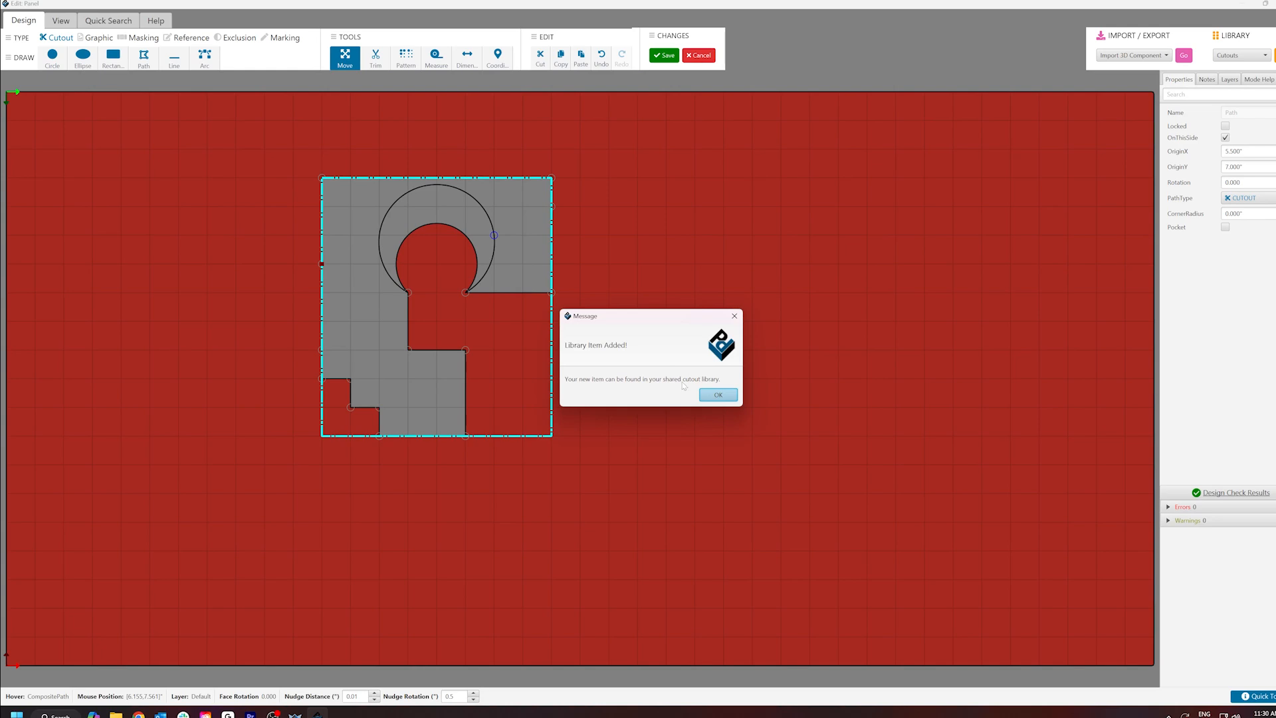
left_click(719, 395)
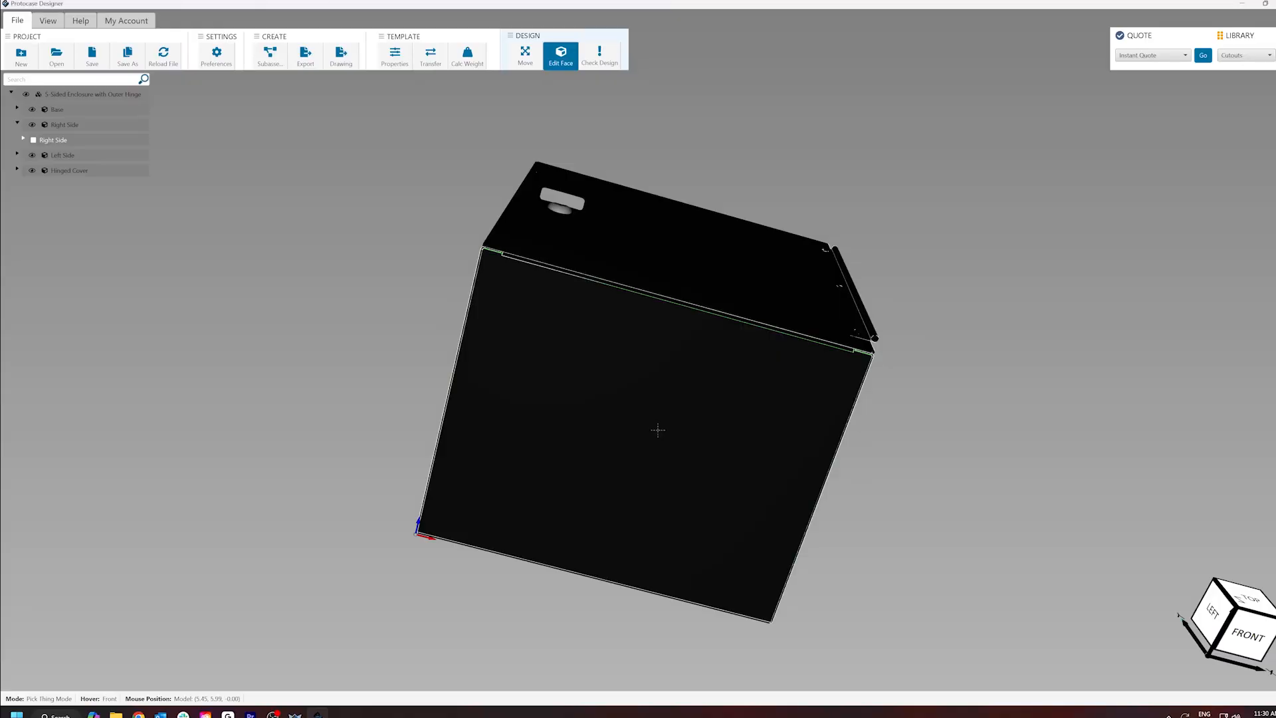
Open the enclosure's front face for editing and bring up the enterprise shared items in the library.
left_click(658, 427)
double_click(775, 409)
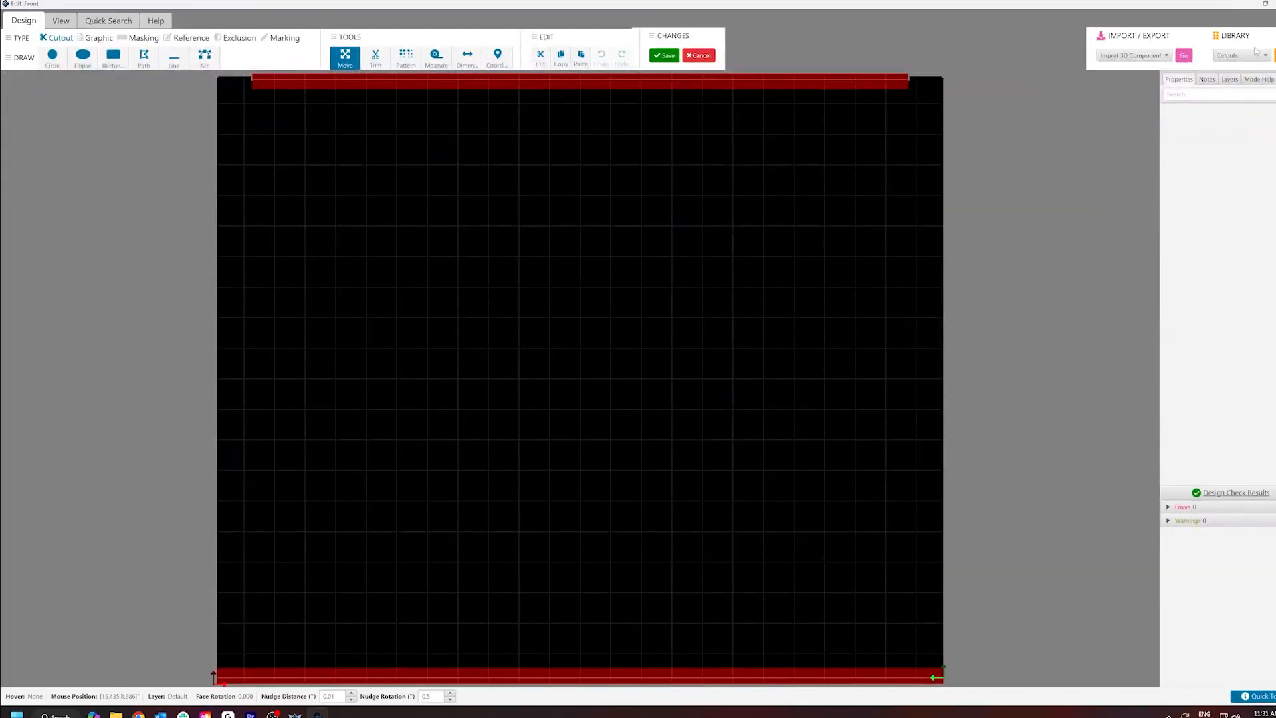
left_click(1272, 55)
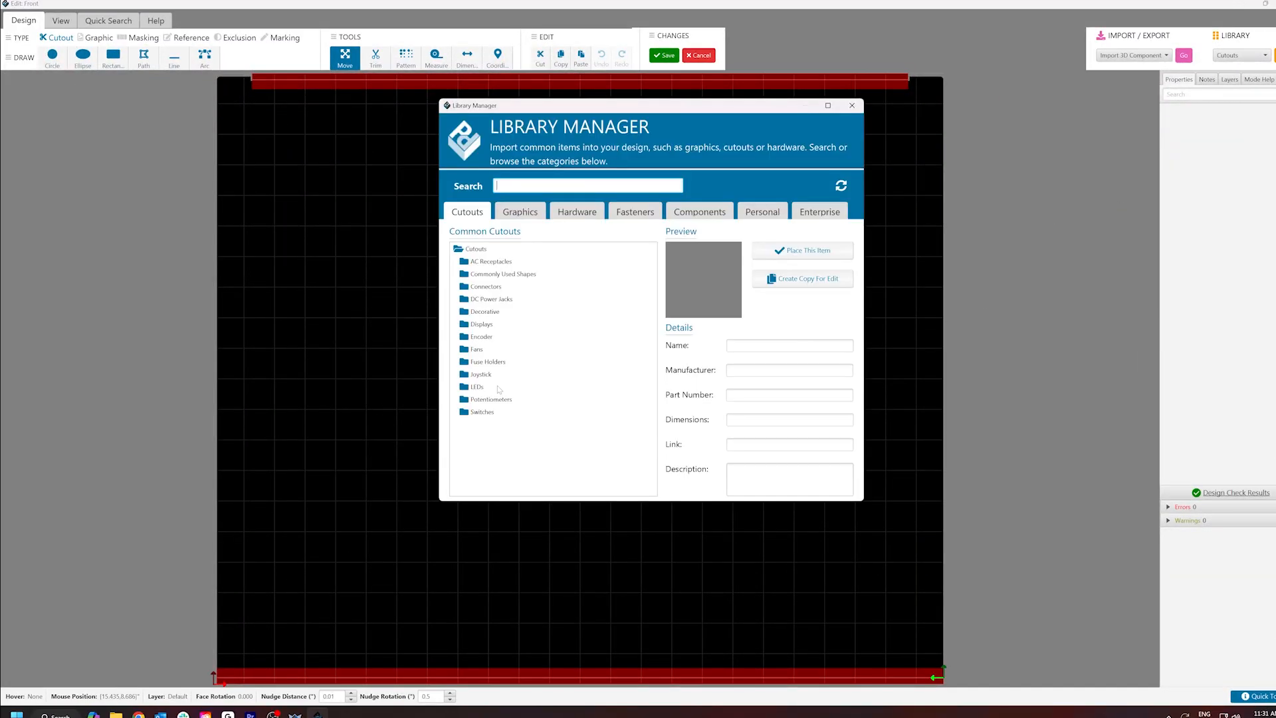
left_click(795, 211)
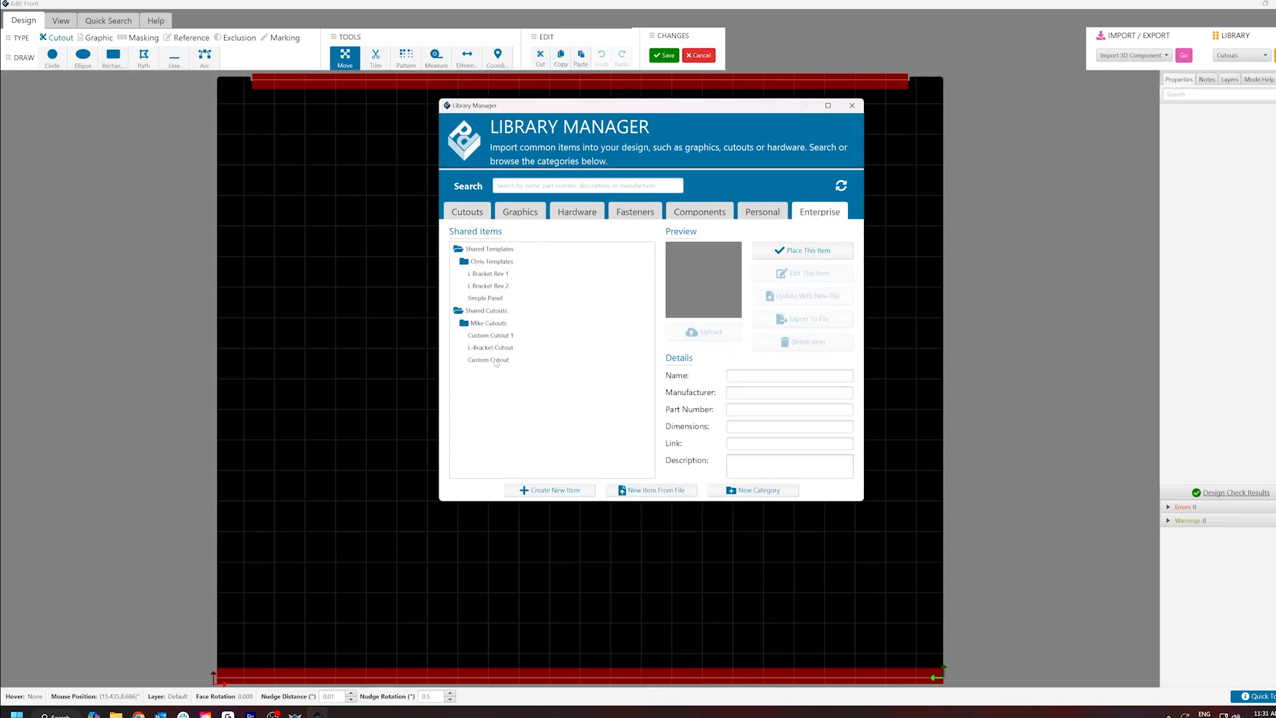
Place the shared "Custom Cutout" on the front face with its origin at about X 4.5", Y 6", and save the face changes.
left_click(495, 361)
left_click(482, 311)
left_click(492, 359)
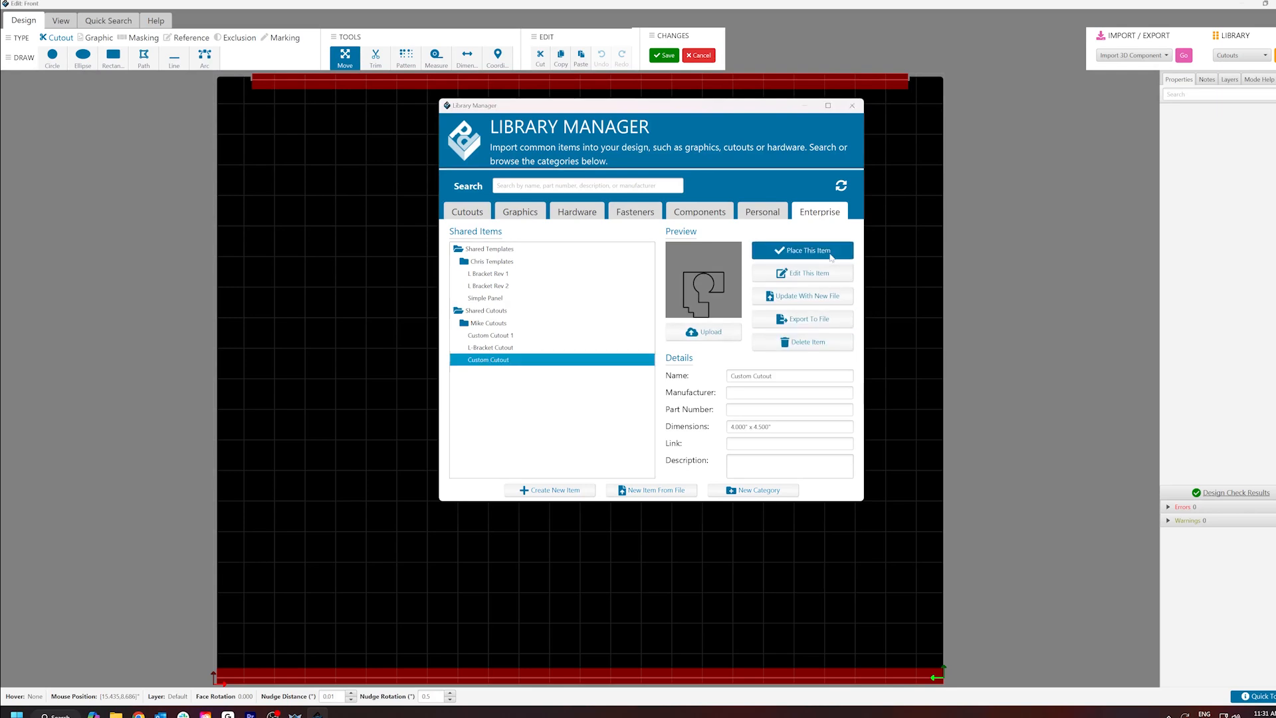
left_click(803, 251)
left_click(475, 329)
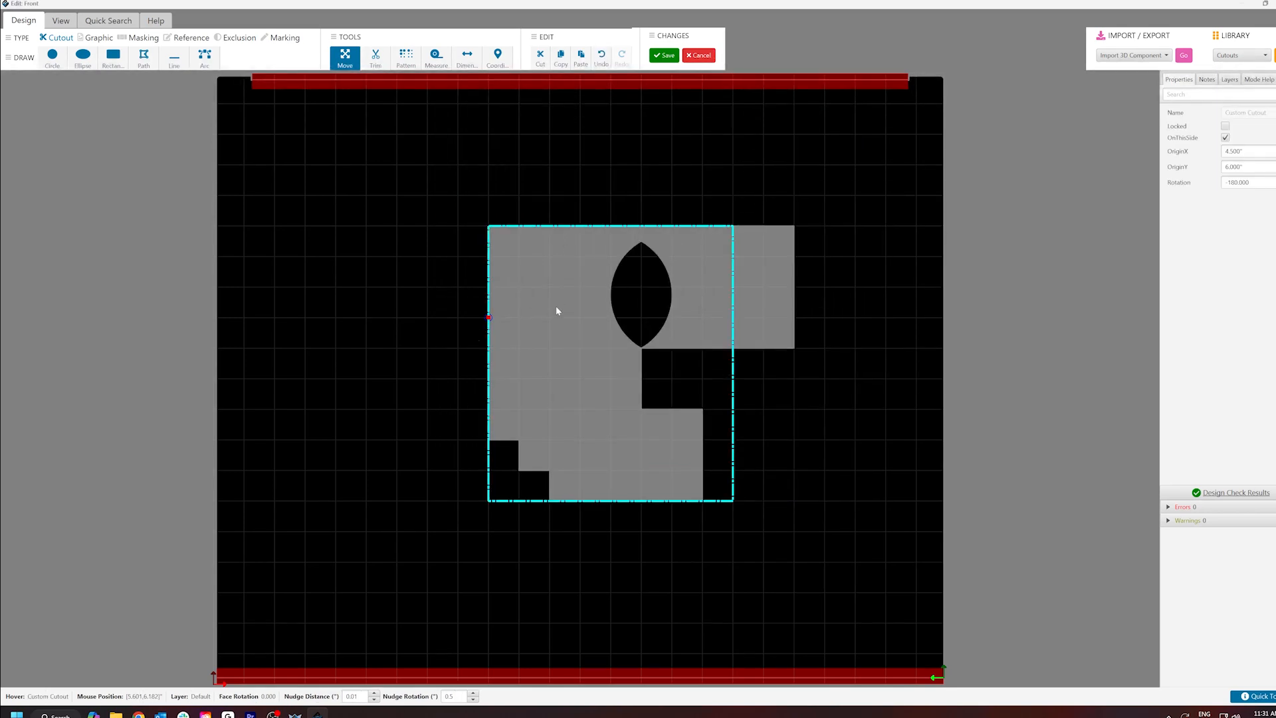
left_click(663, 56)
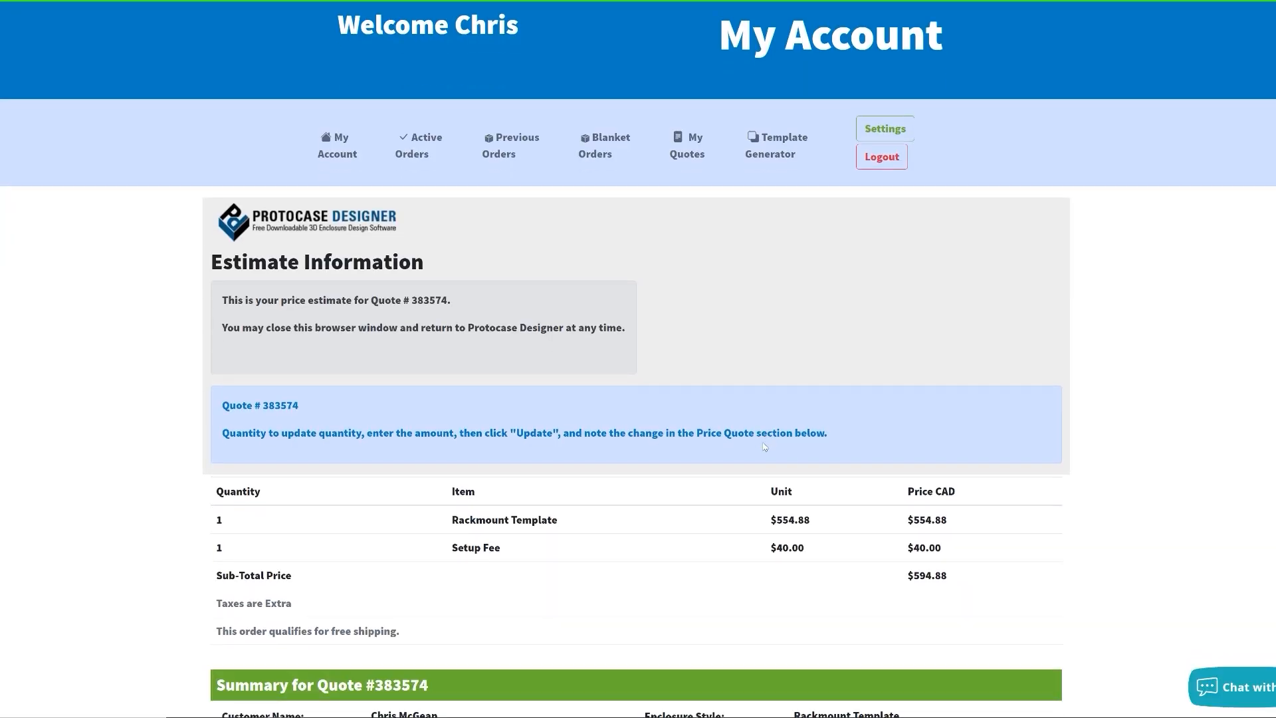
Review the Rackmount Template price estimate and its quote summary, including the quantity field and the available service levels.
scroll(764, 446, "down", 4)
scroll(764, 446, "down", 2)
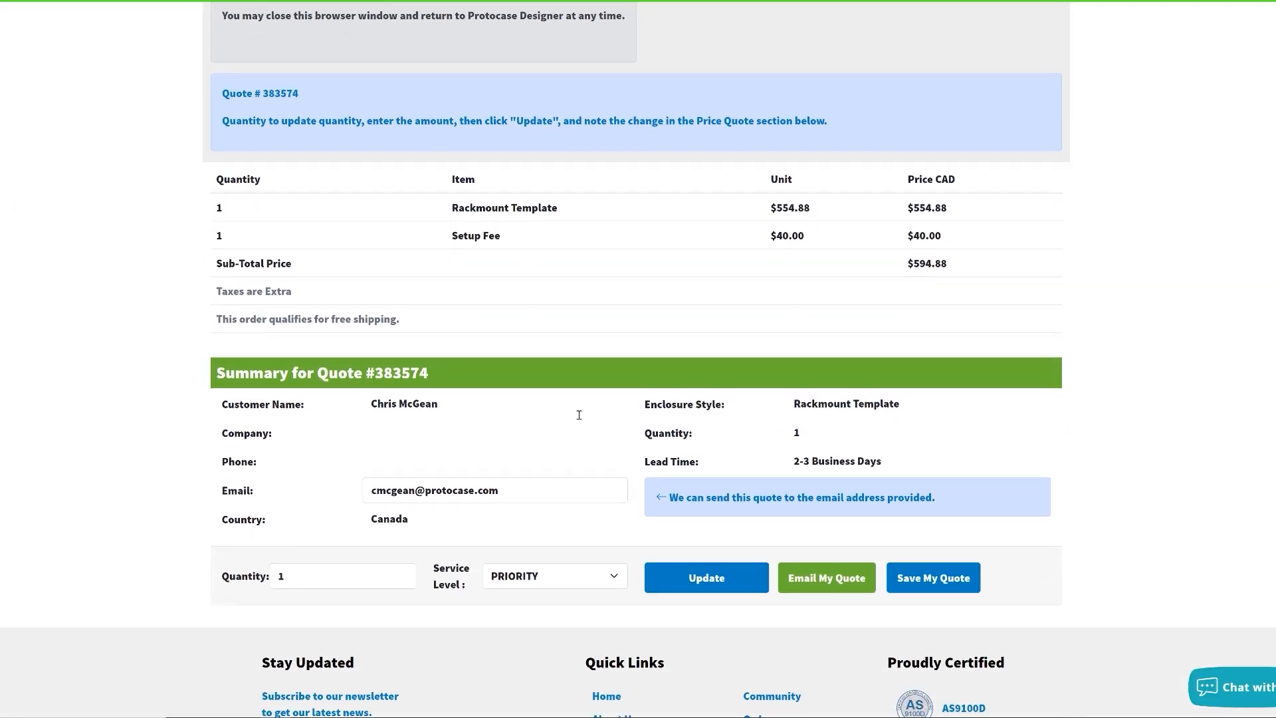
left_click(366, 572)
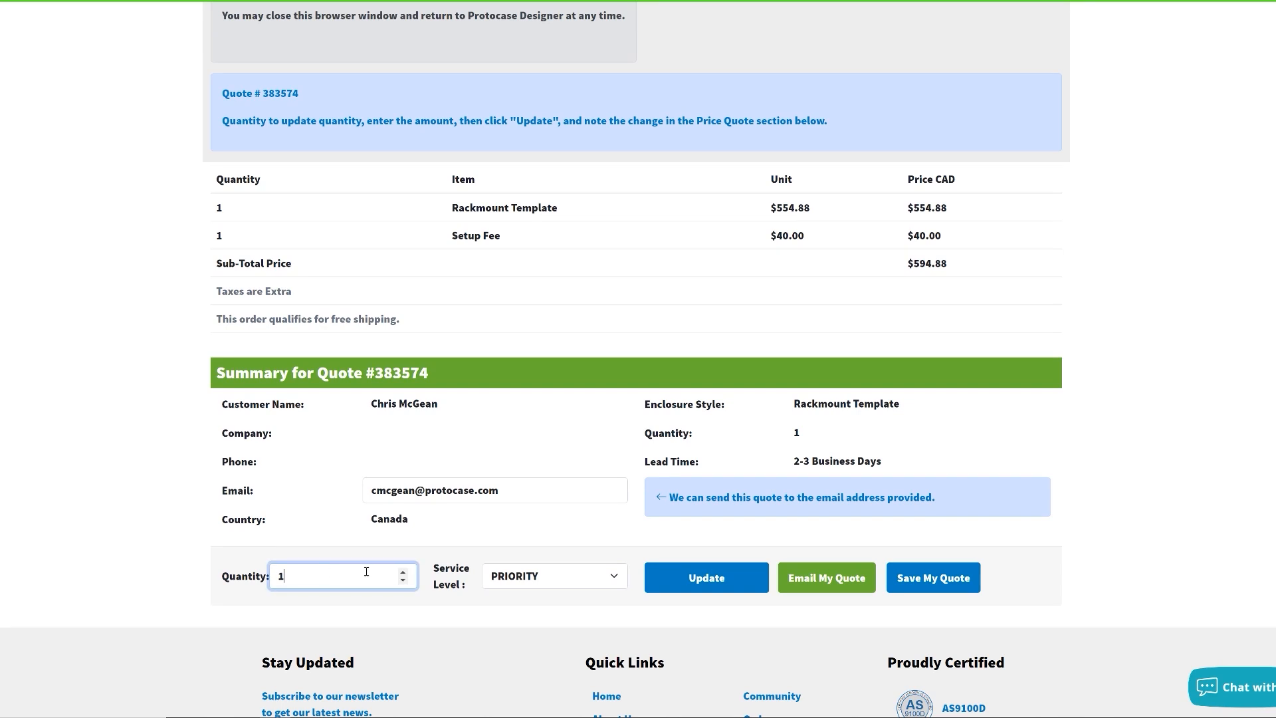
left_click(609, 580)
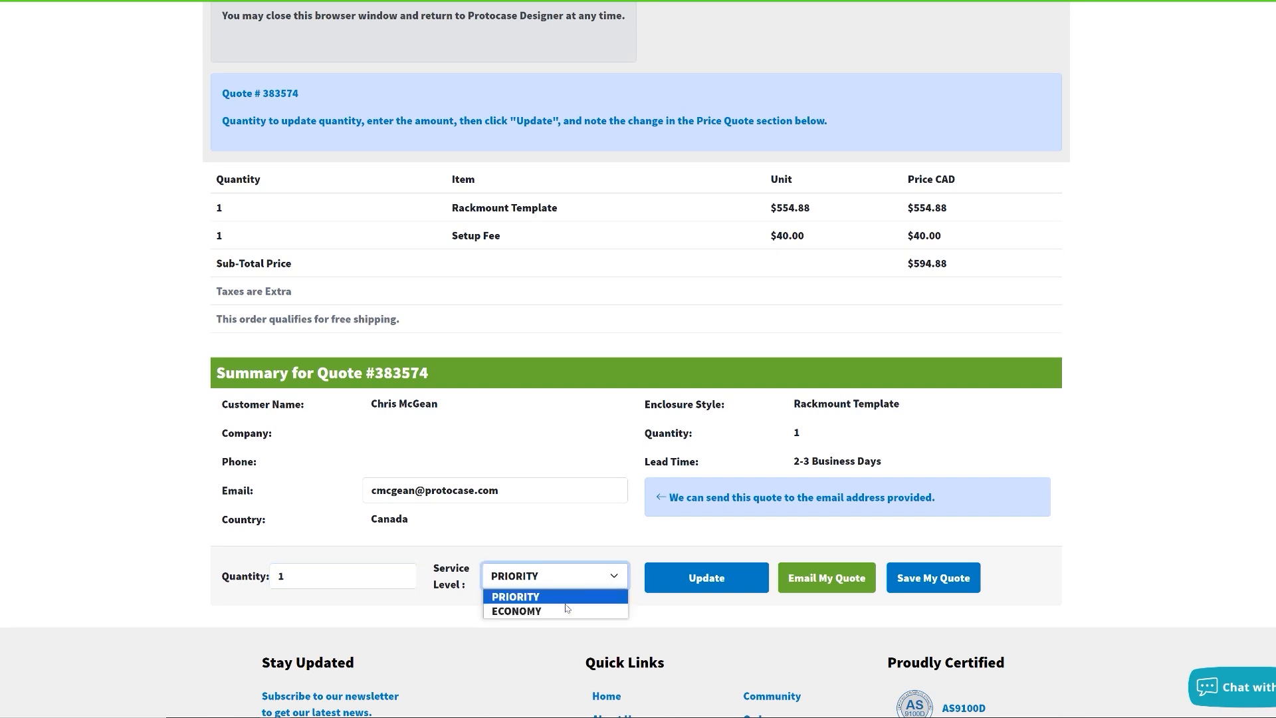